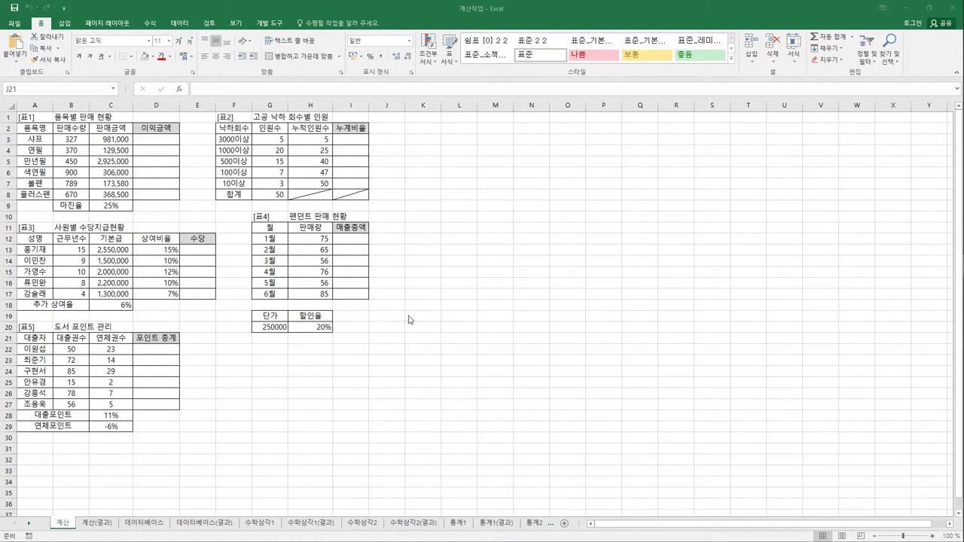
click(168, 140)
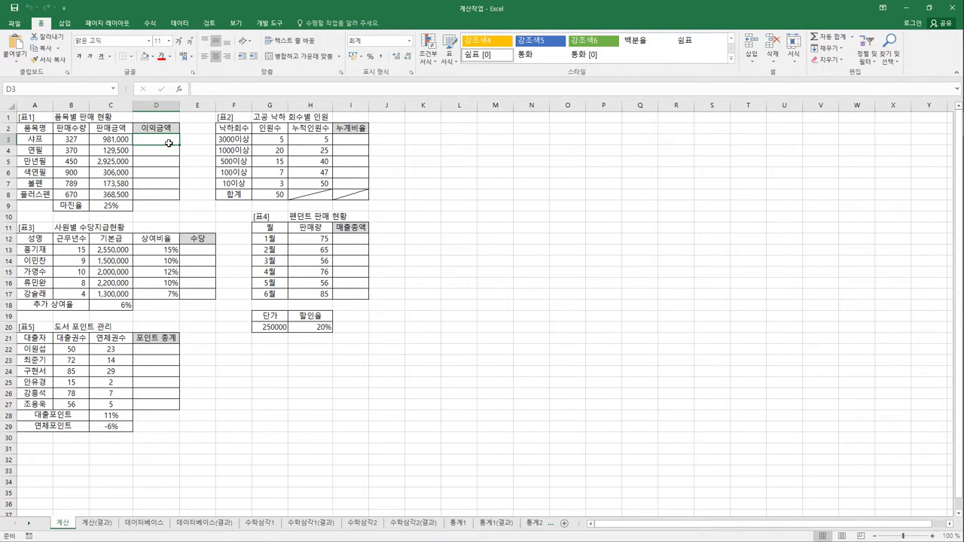
click(125, 141)
click(121, 207)
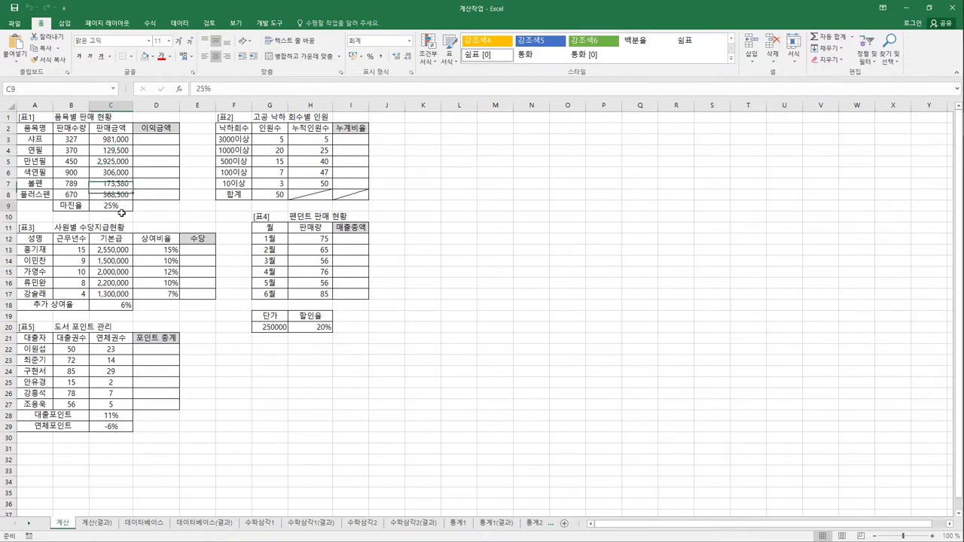
click(157, 146)
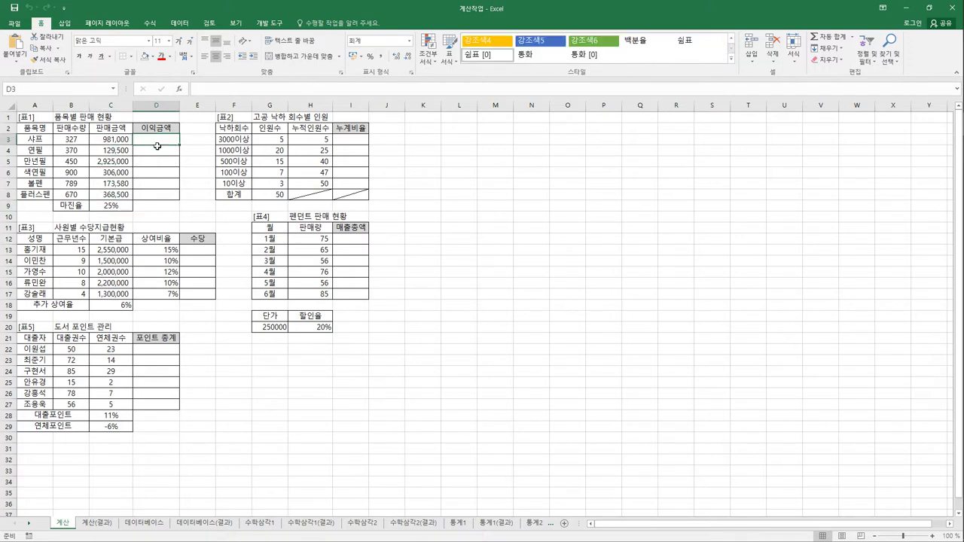
- Enter 10+20 in cell L3 as plain content without a leading equals sign
click(462, 174)
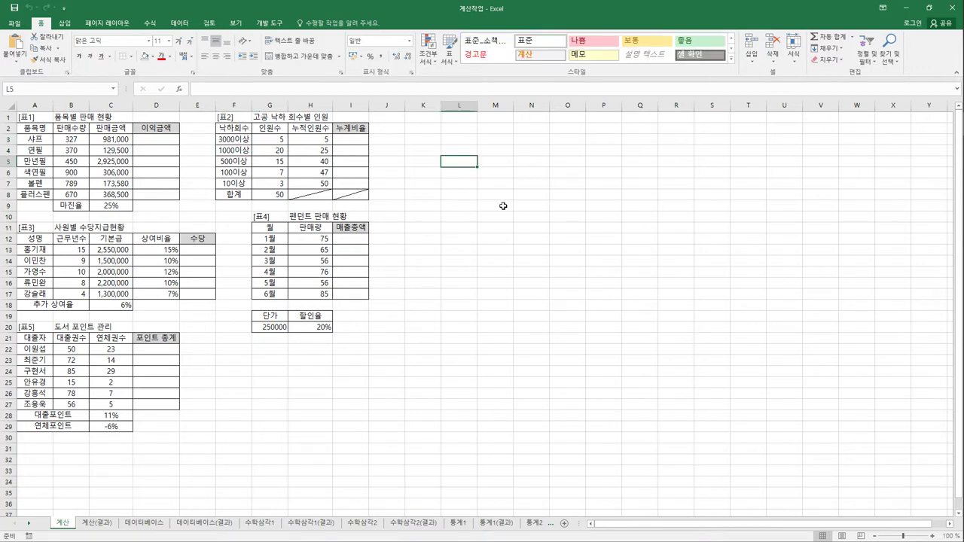
key(Up)
key(Up)
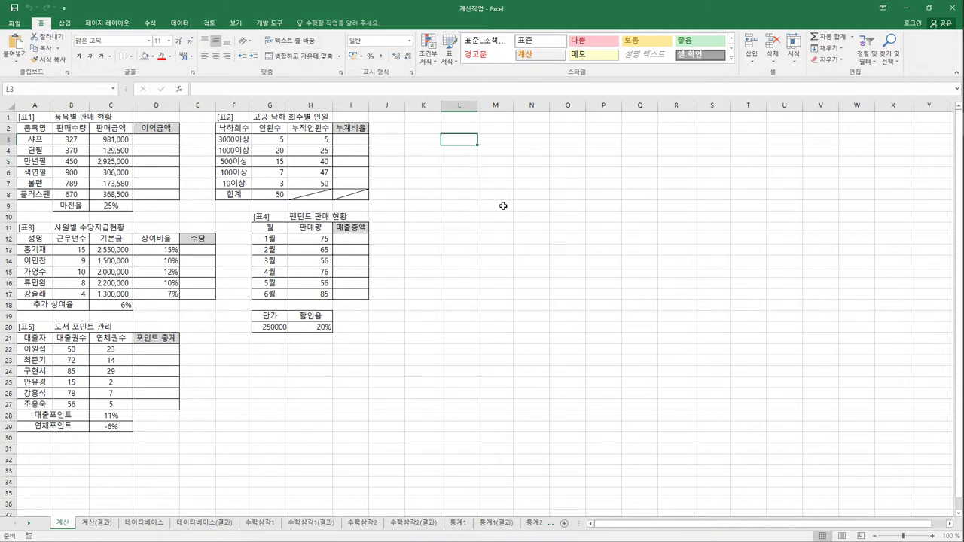
text(10+20)
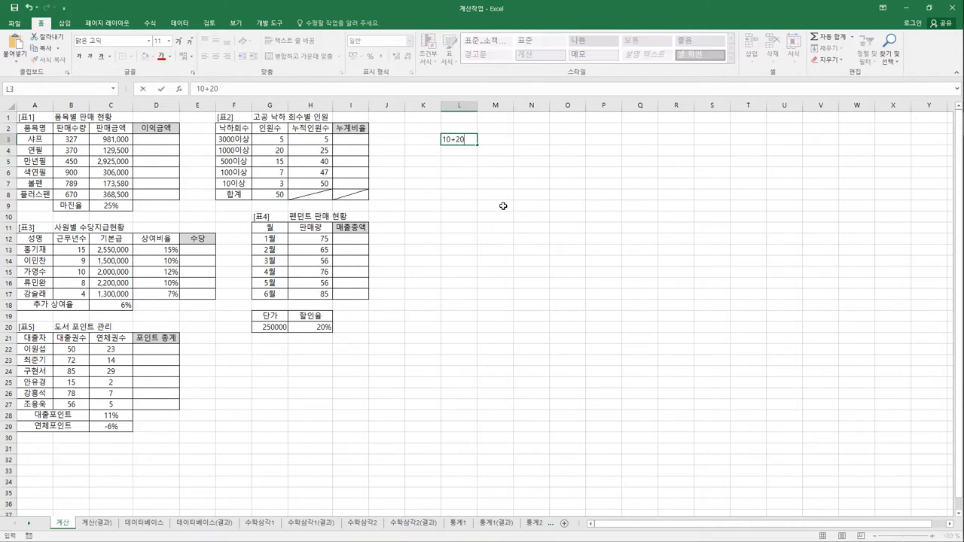
key(Return)
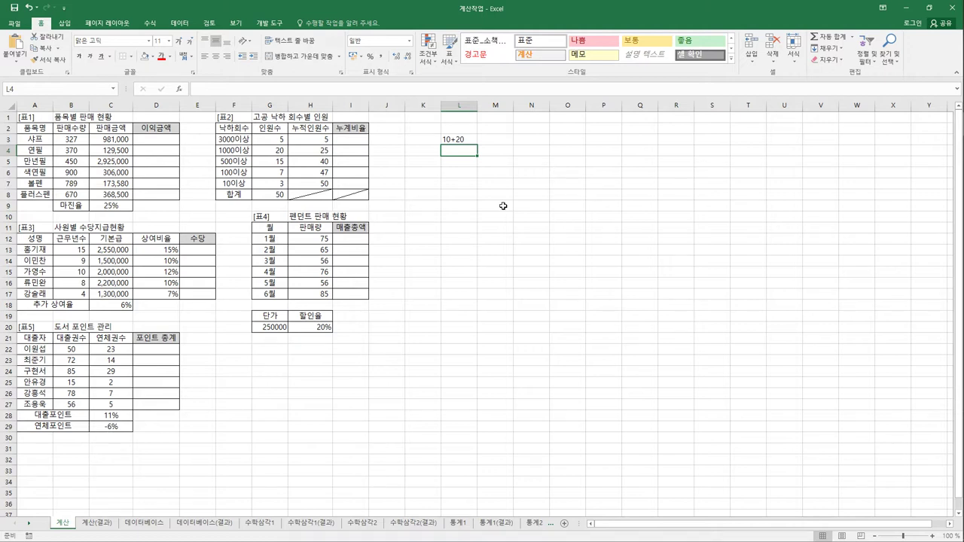
- Enter the formula =10+20 in cell L4, directly below the plain 10+20 entry
text(=)
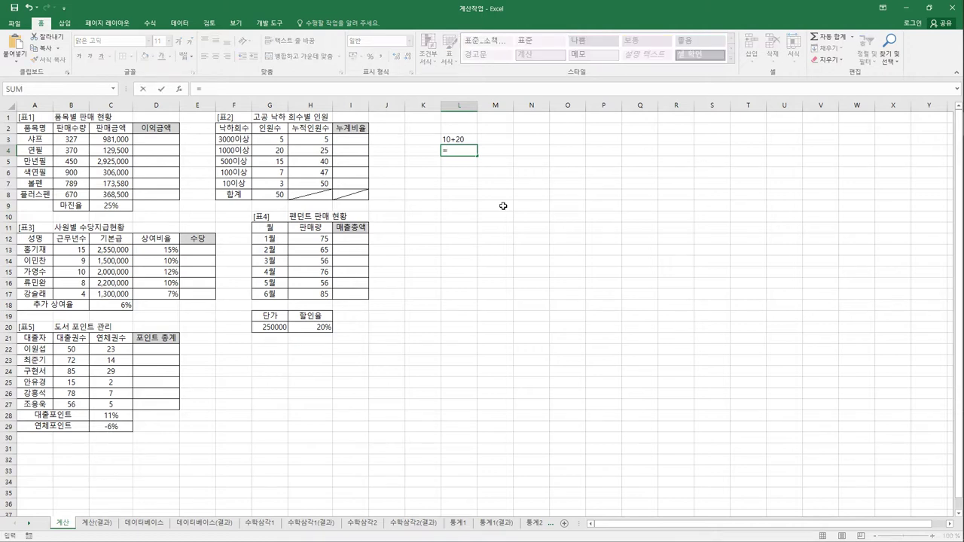
text(10+20)
key(Return)
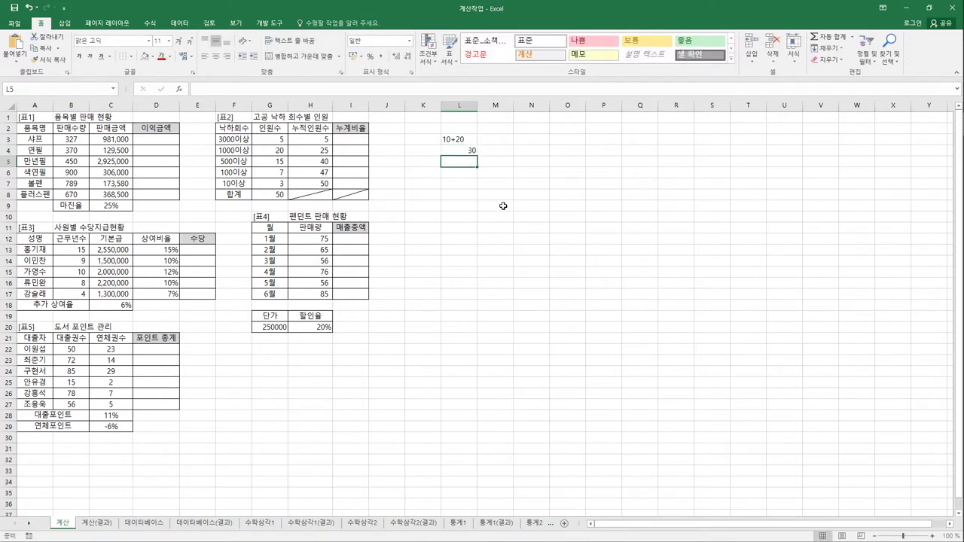
- Replace the formula in cell L4 with =30+40
key(Up)
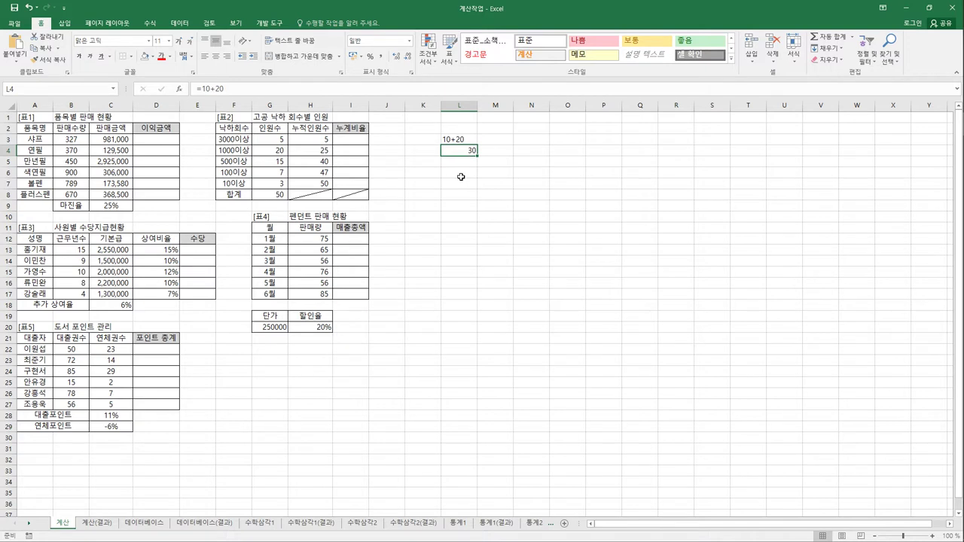
text(=30+40)
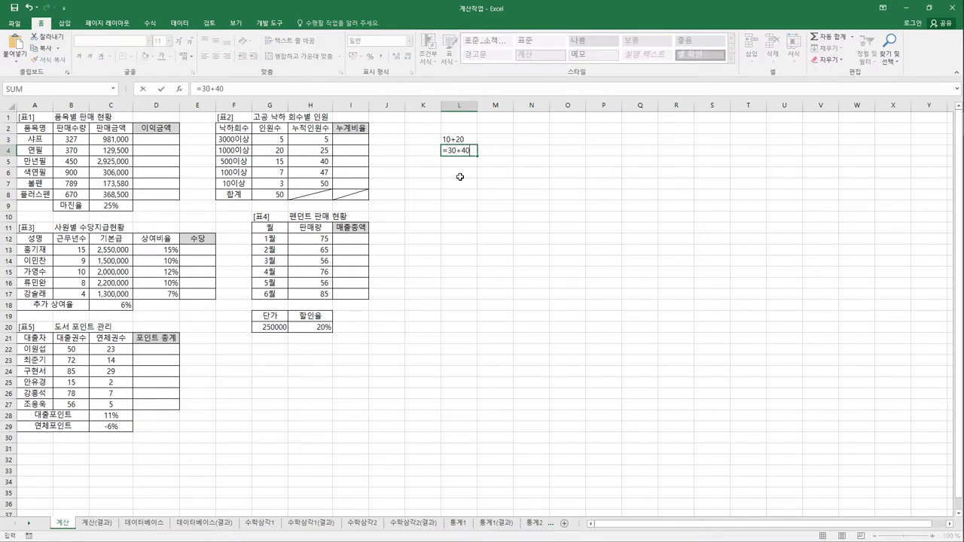
key(Return)
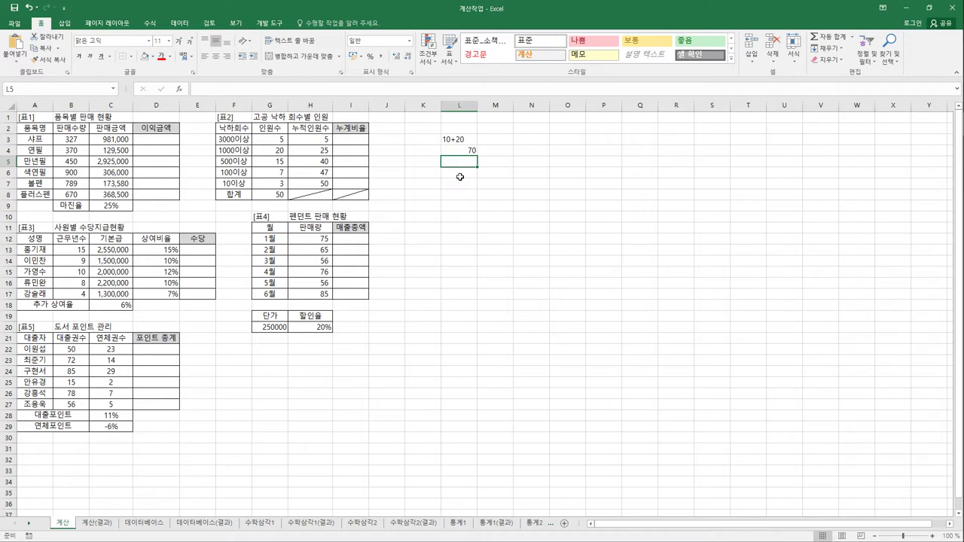
key(Up)
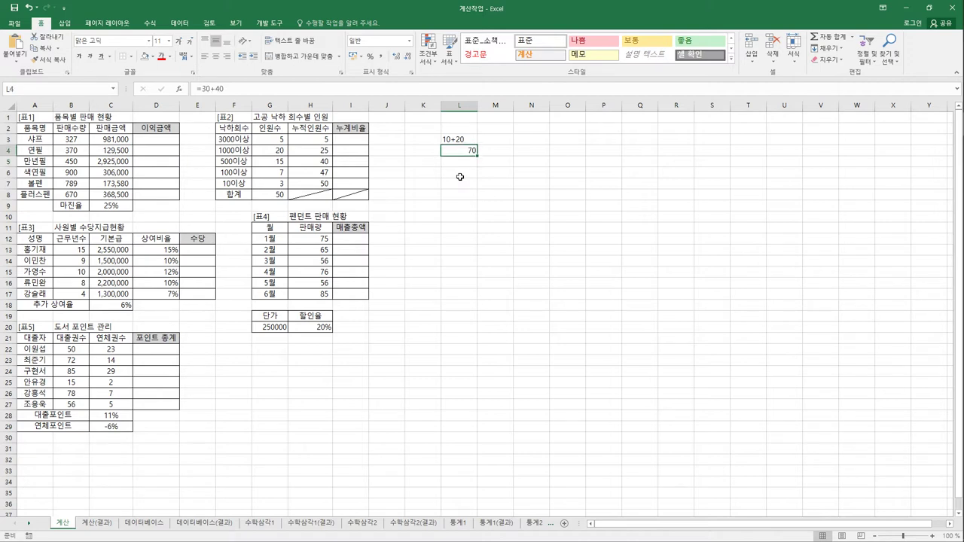
- Enter the plain numbers 30 in cell L6 and 40 in cell L7
key(Down)
key(Down)
text(=10+20)
key(Return)
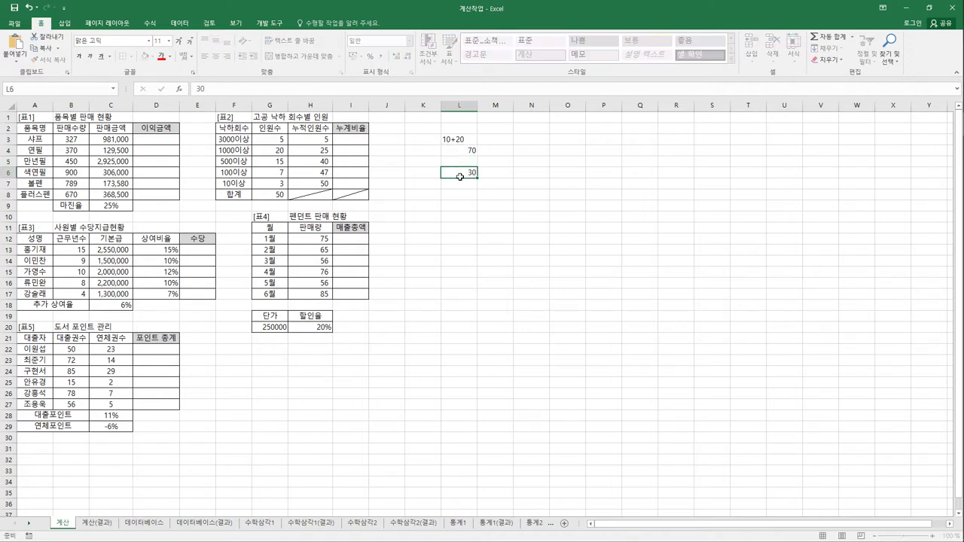
text(=20+20)
key(Return)
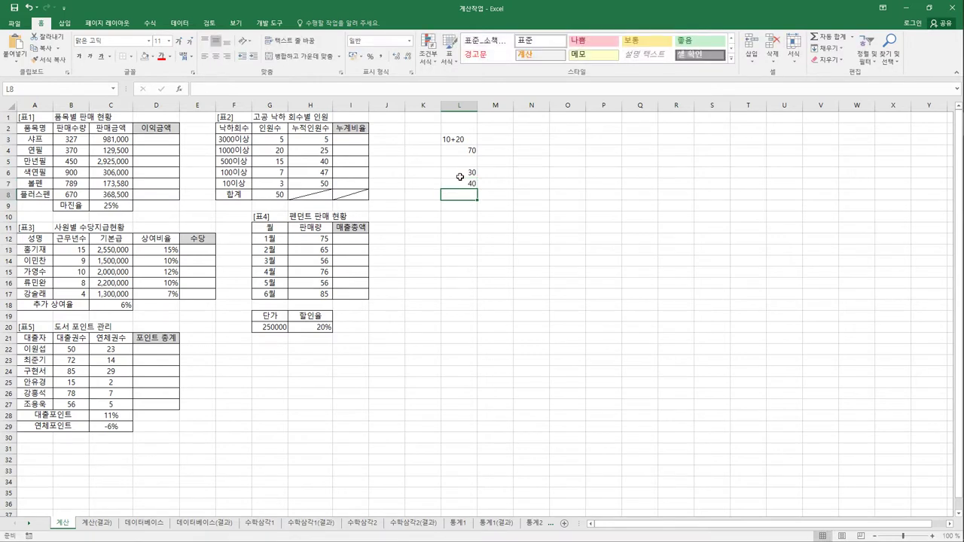
- Add the two numbers above in cell L8 using cell references, with the formula =L6+L7
text(=)
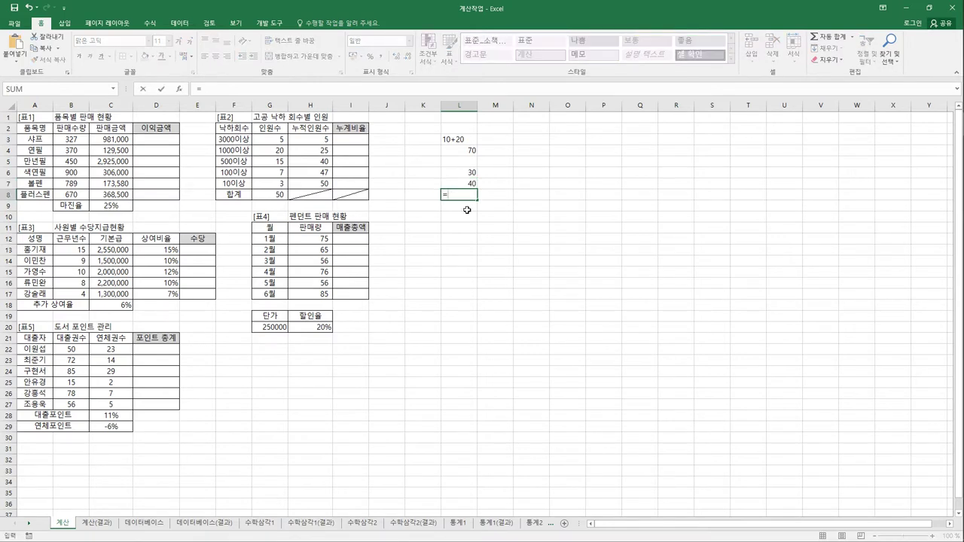
click(469, 176)
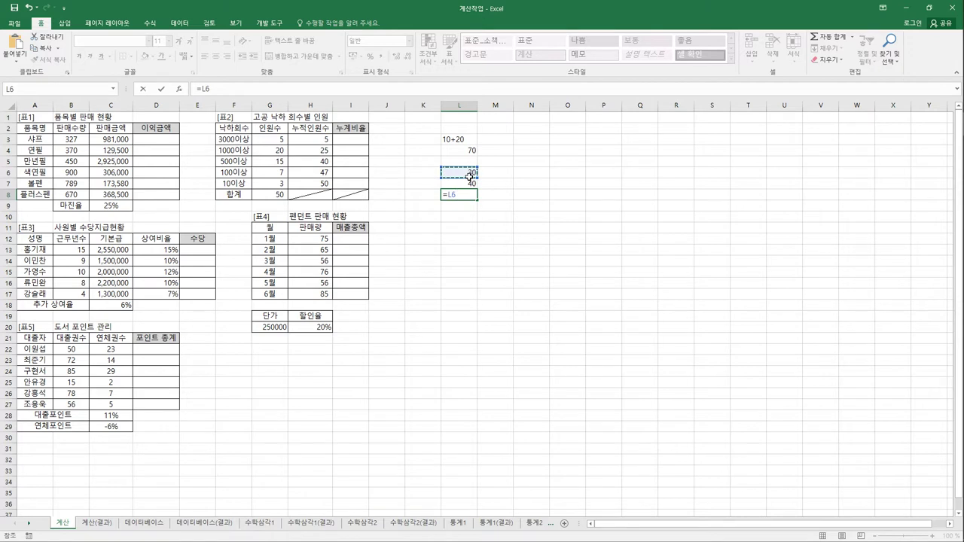
text(+)
click(467, 184)
key(ctrl+Return)
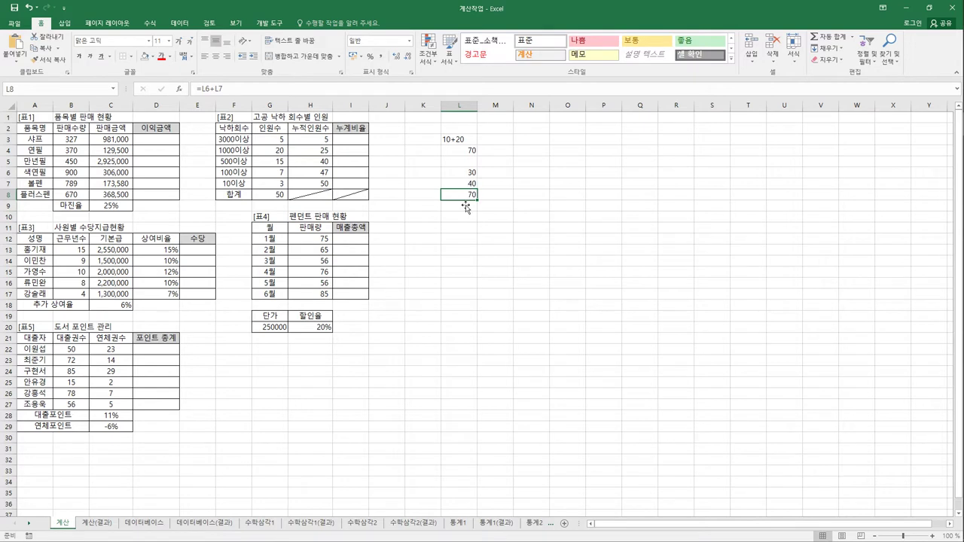
- Change the numbers that feed the L8 sum to 10 in L6 and 20 in L7
click(469, 173)
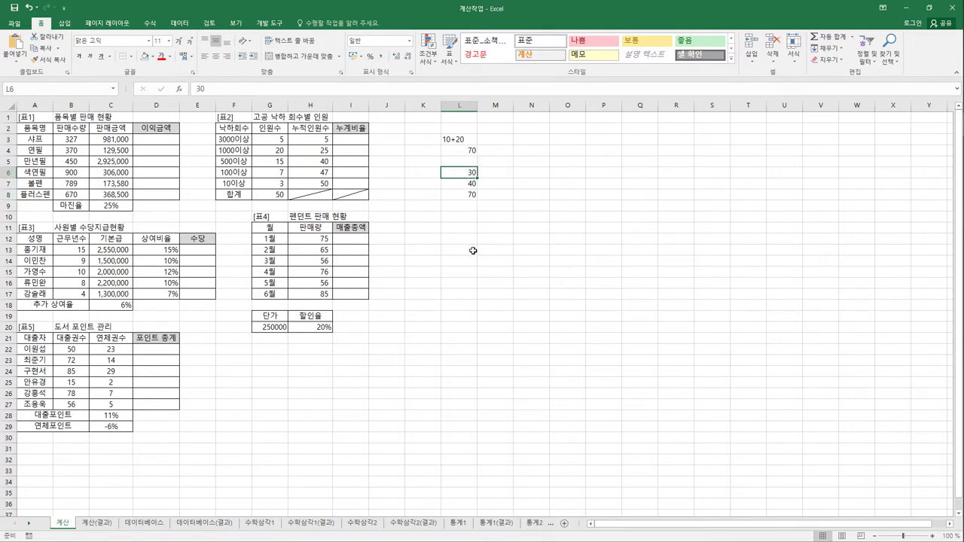
text(10)
key(Return)
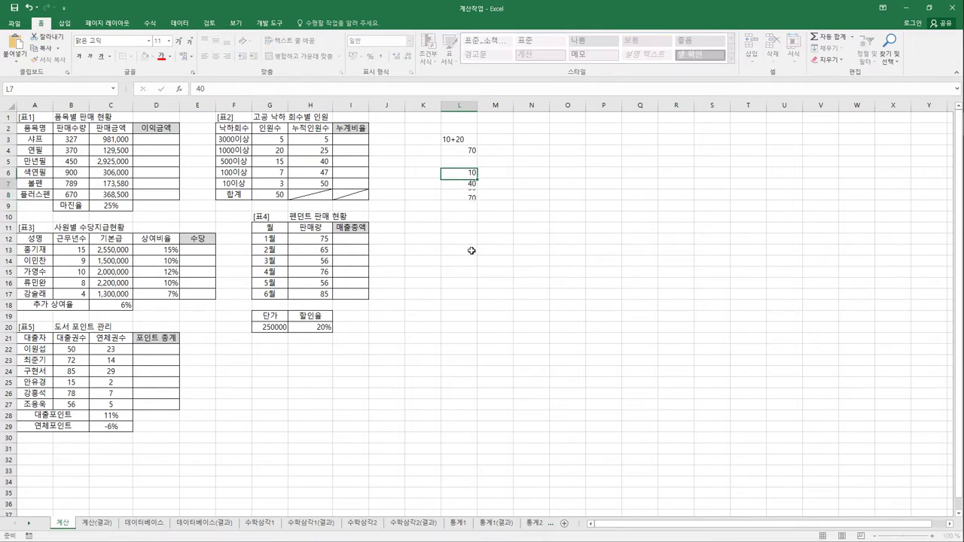
text(20)
key(Return)
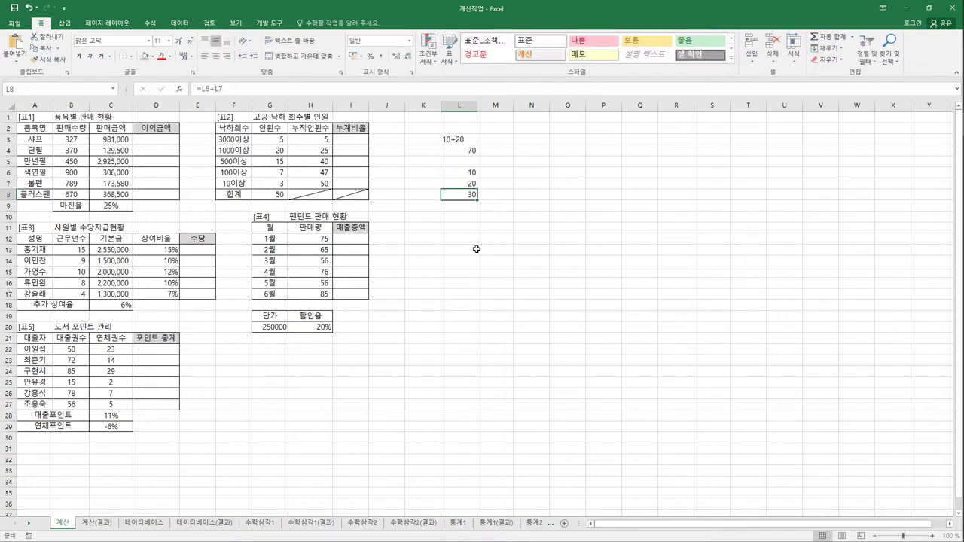
click(473, 183)
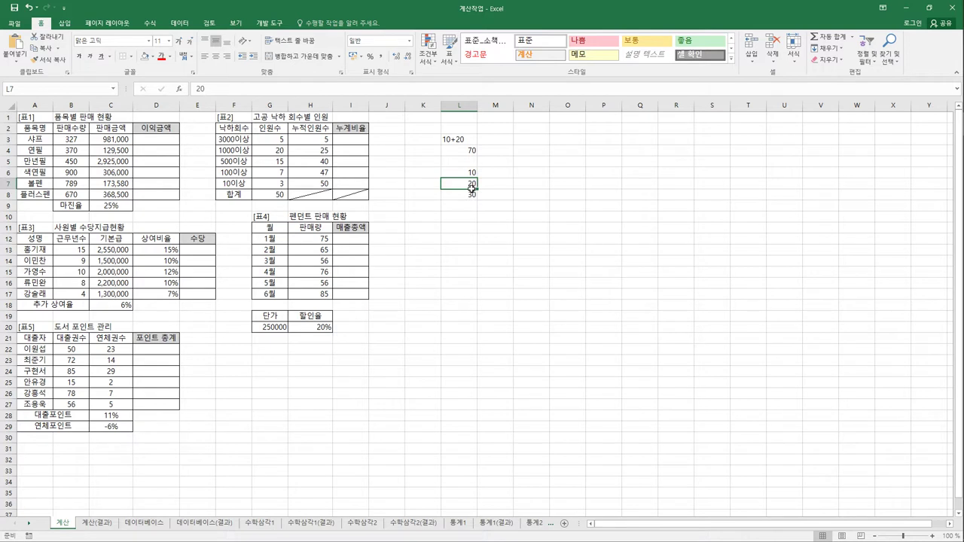
click(504, 238)
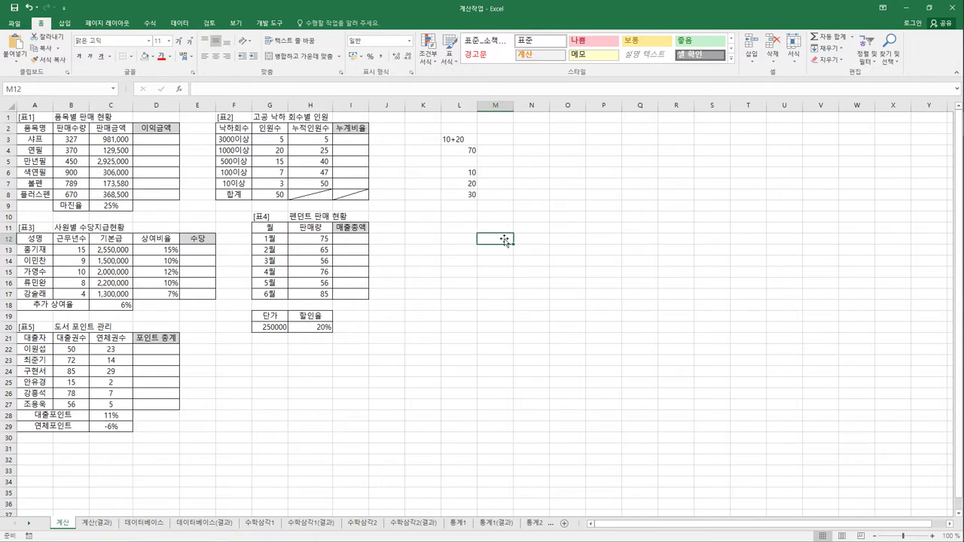
text(+)
key(Down)
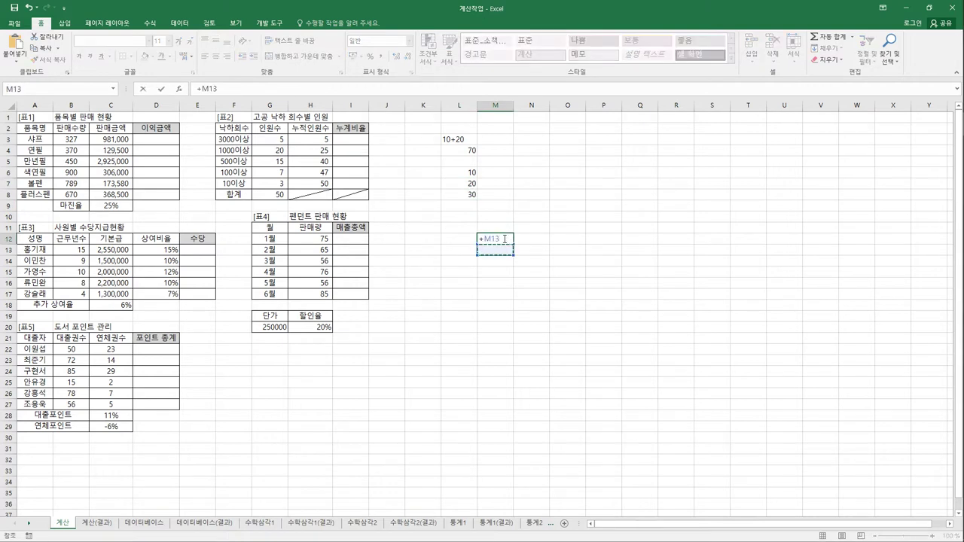
text(-)
key(Escape)
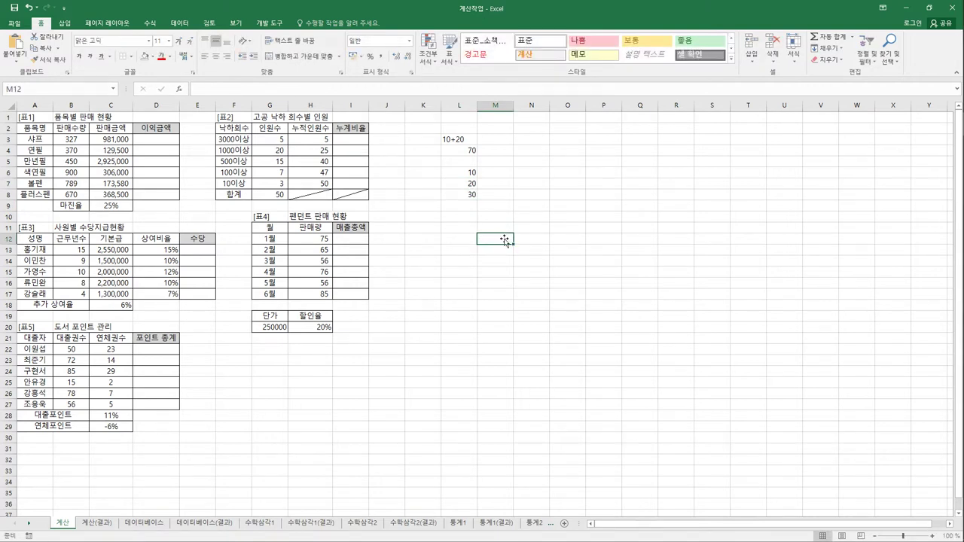
text(+)
key(Escape)
- List the arithmetic operators +, -, * and / as text down cells M12 to M15
text(+)
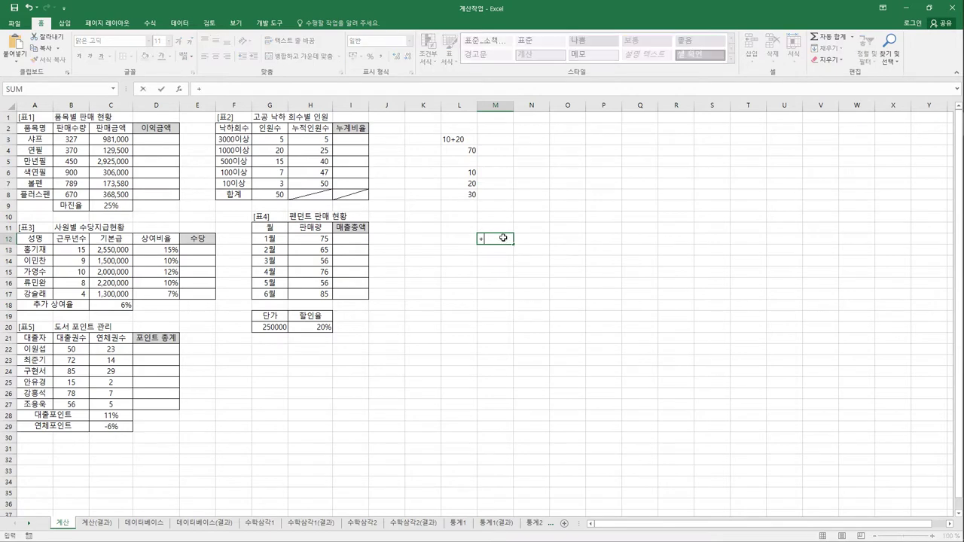
key(Return)
text(-)
key(Return)
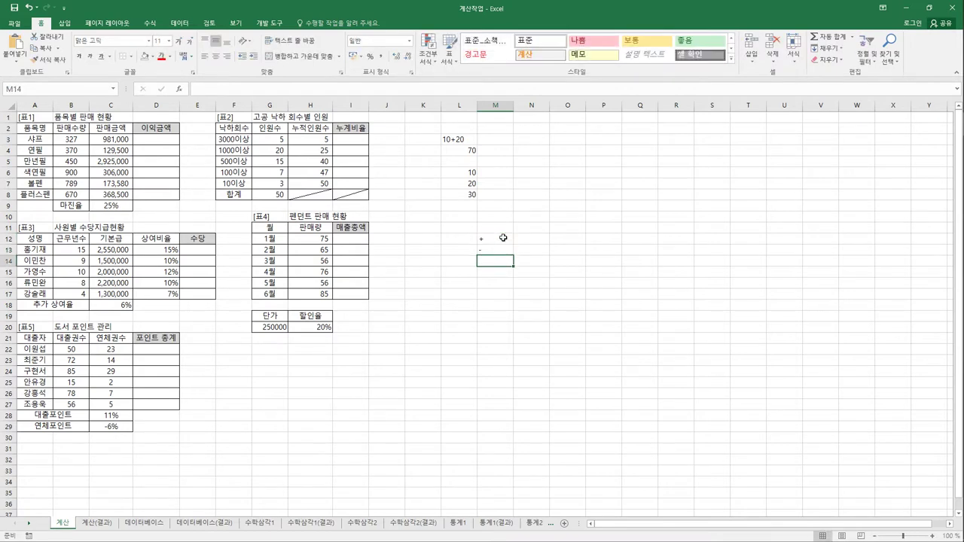
text(*)
key(Return)
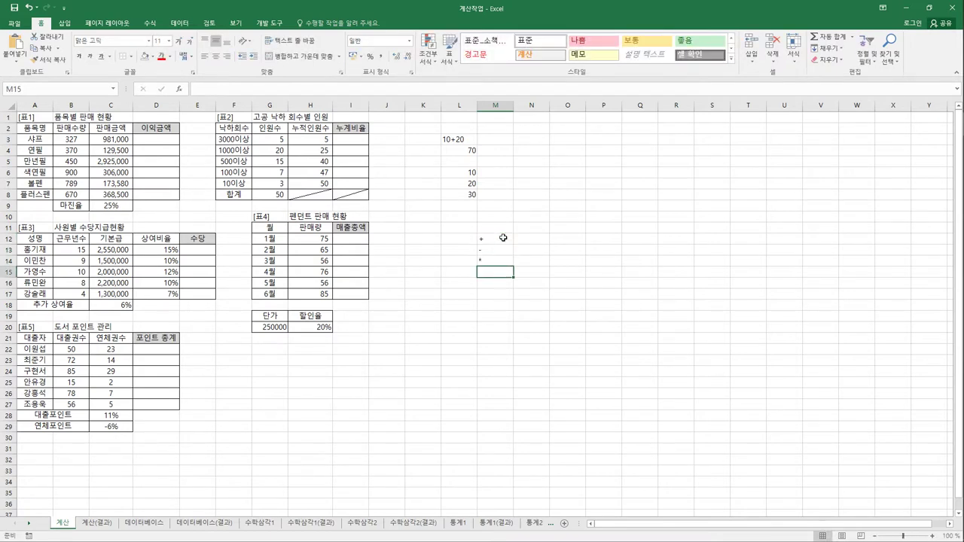
key(alt)
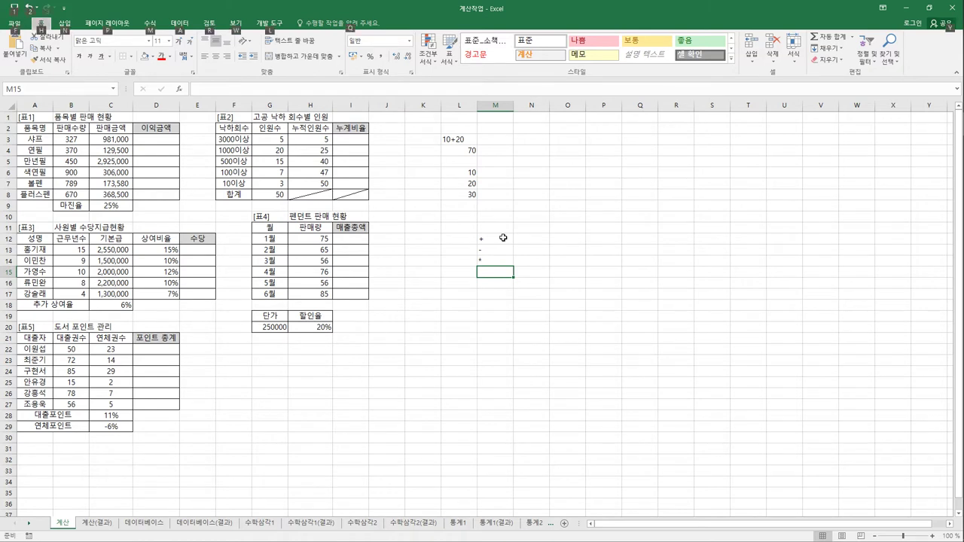
key(alt)
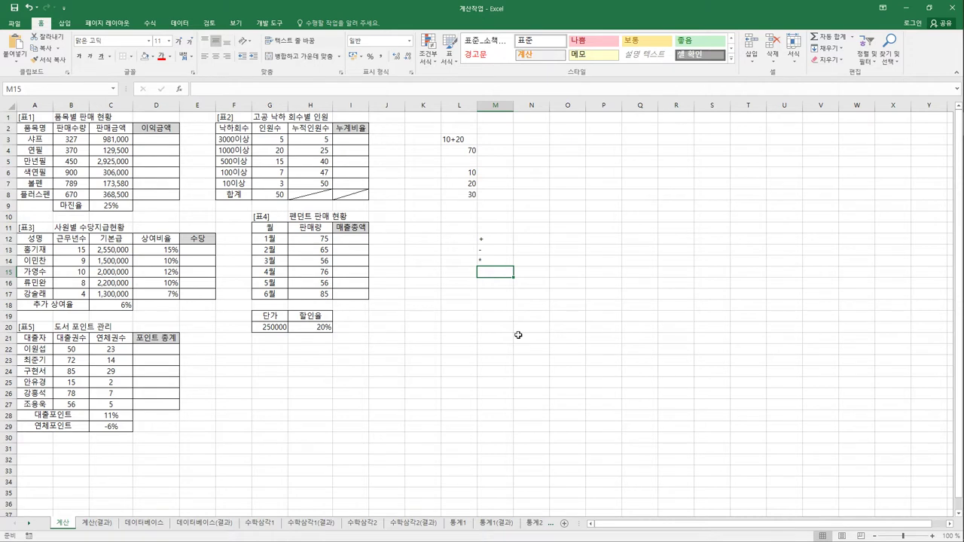
text('/)
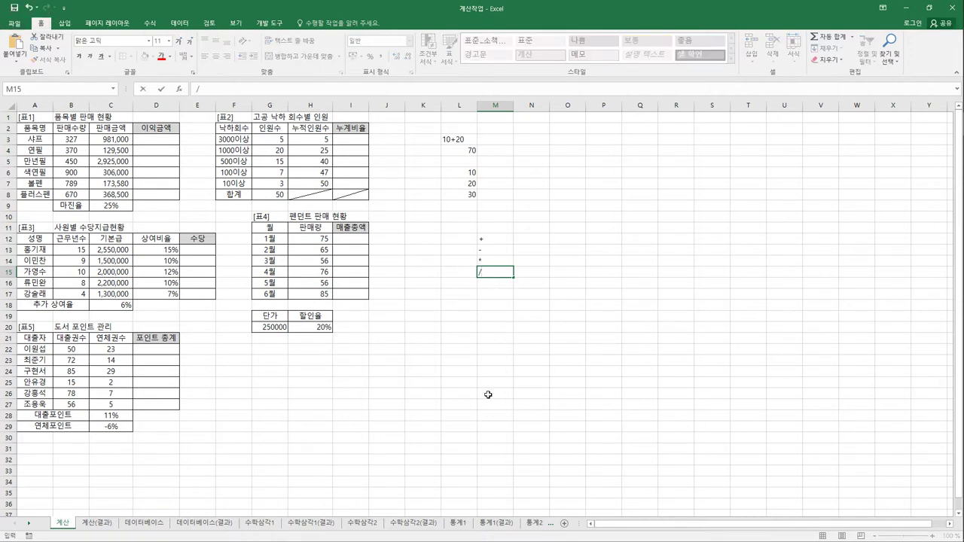
key(Return)
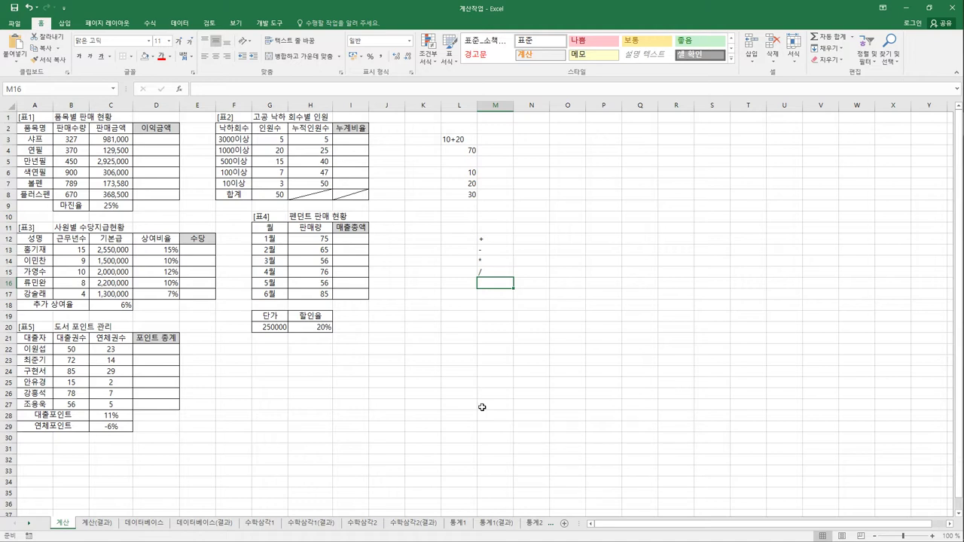
- Enter the comparison label 크다(초과) in cell M17, leaving one blank row below the arithmetic operators
key(Return)
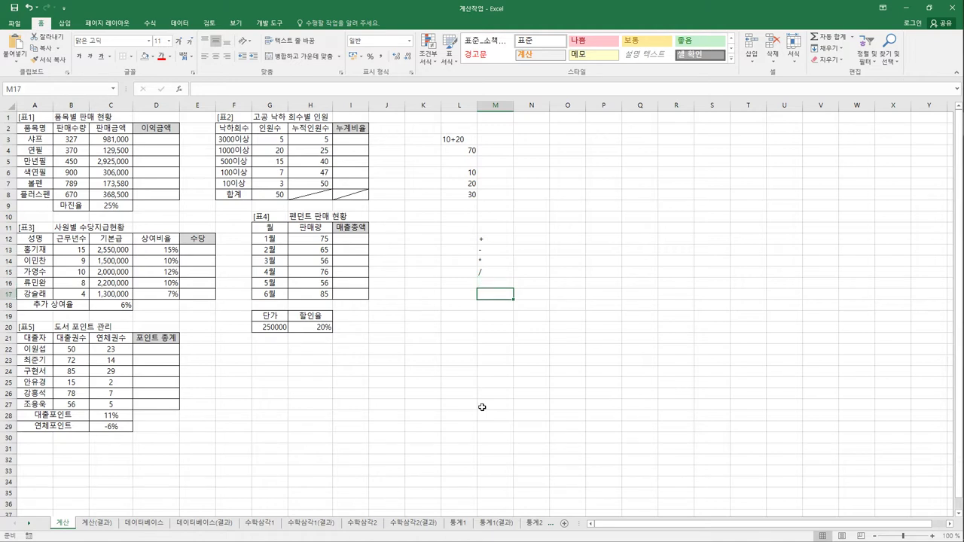
text(크다(ㅊ)
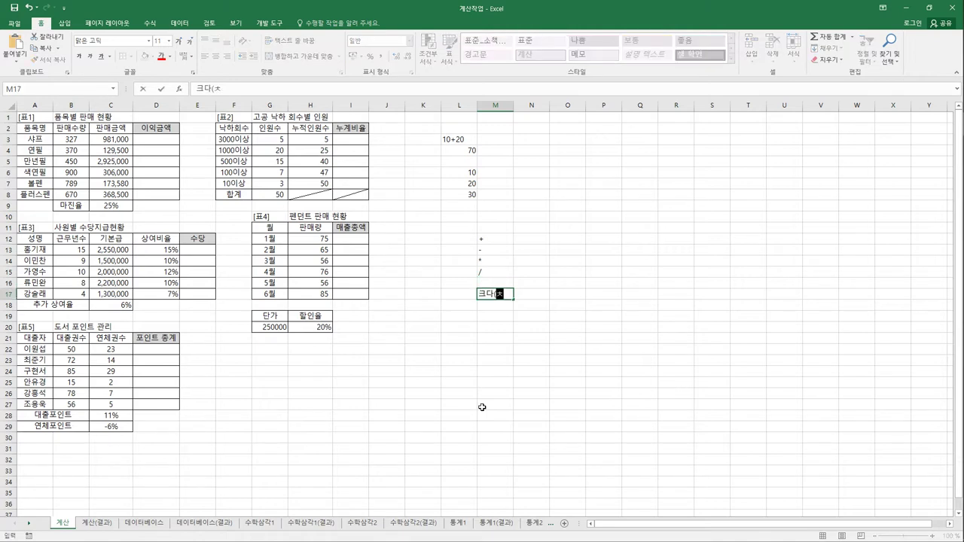
text(ㅗ과))
key(Return)
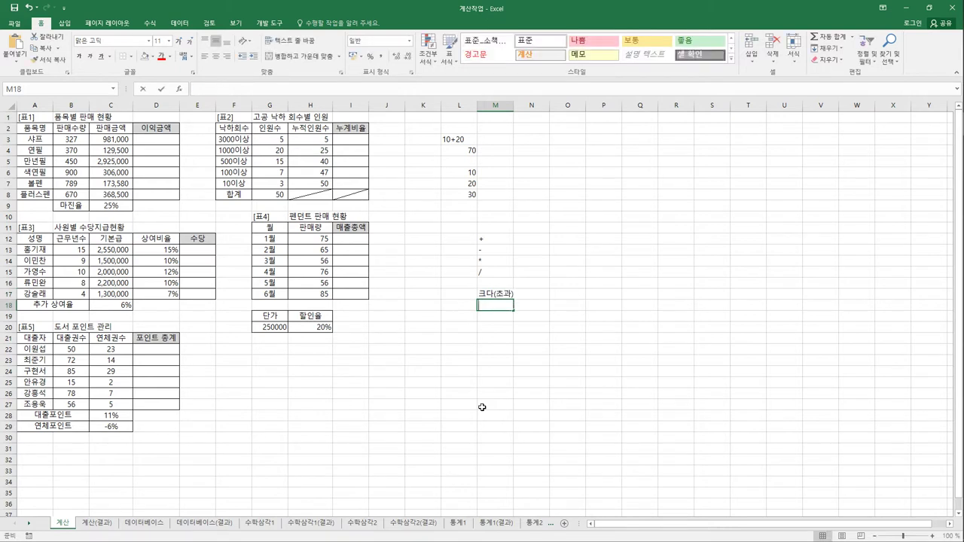
- Enter > in M18, and put the comparison label 작다(미만) in N17 with < below it in N18
text(>)
key(Up)
key(Right)
text(작다<ㅁ)
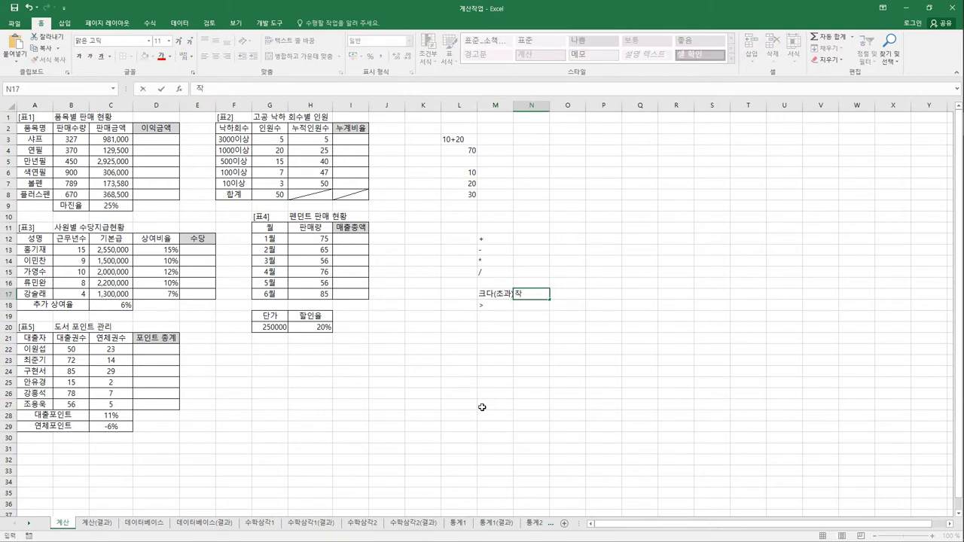
key(BackSpace)
key(BackSpace)
text((미만))
key(BackSpace)
key(BackSpace)
text(만))
key(Return)
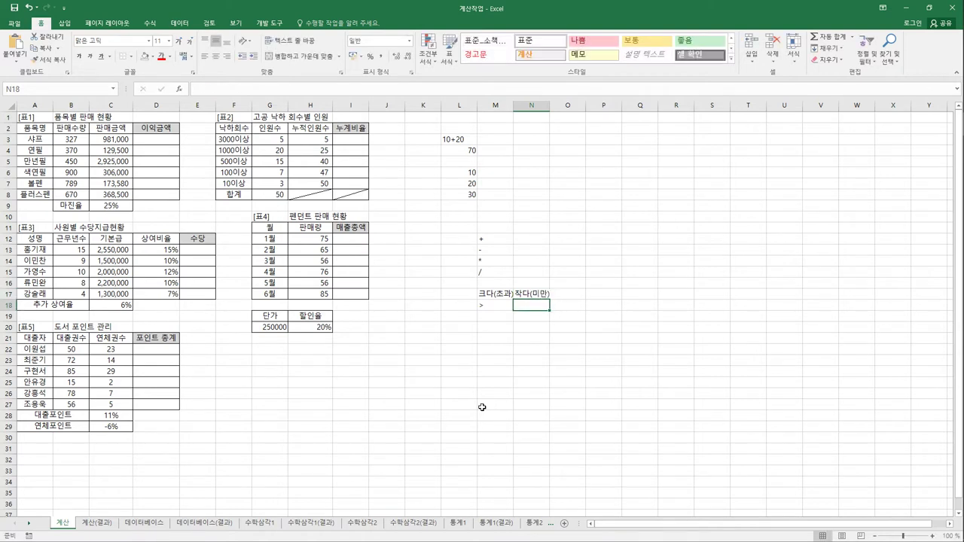
text(<)
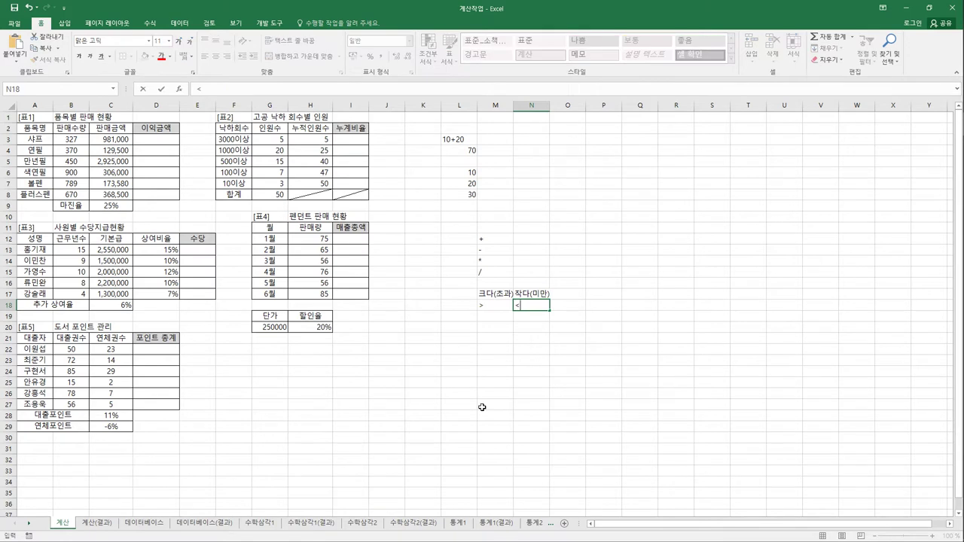
- Enter the label 이상 in O17 with its operator >= below it in O18
key(Tab)
key(Up)
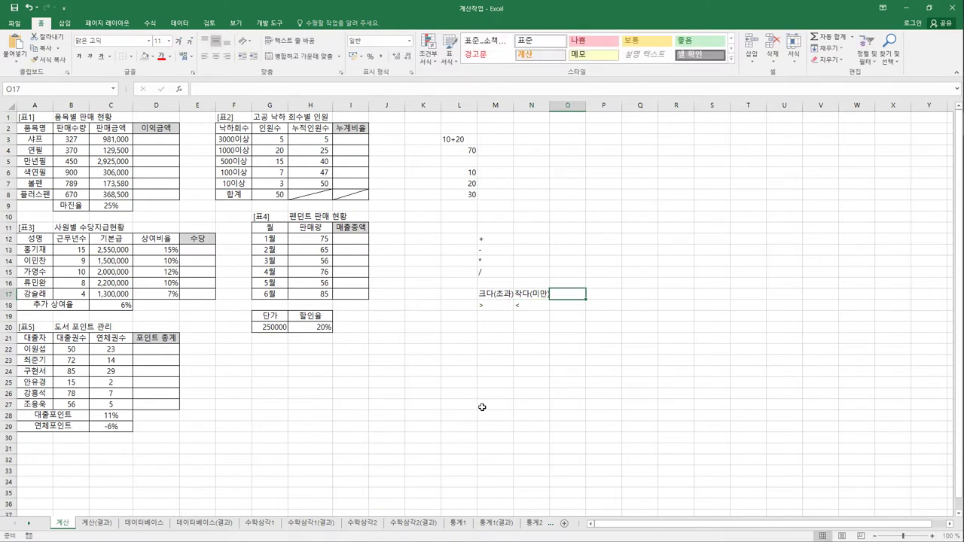
text(이상)
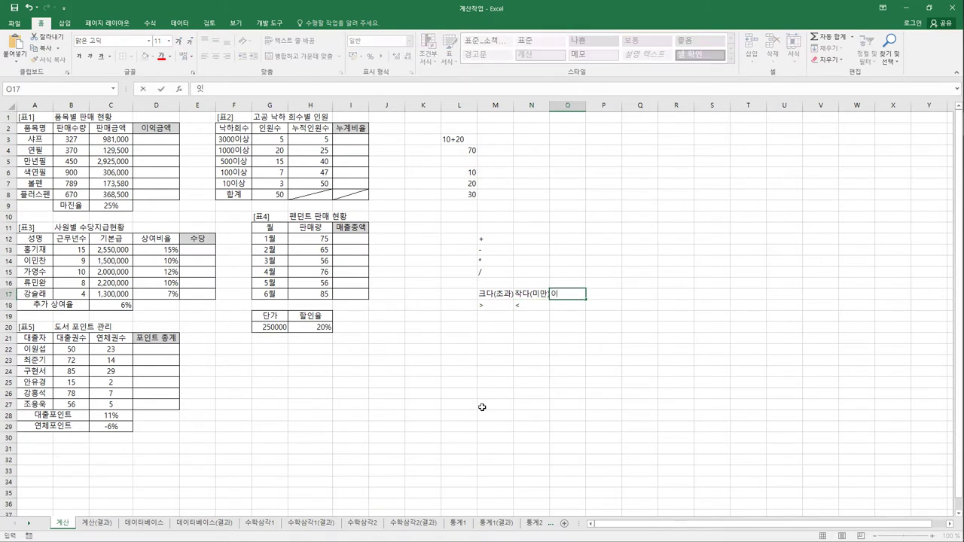
key(Return)
text(>=)
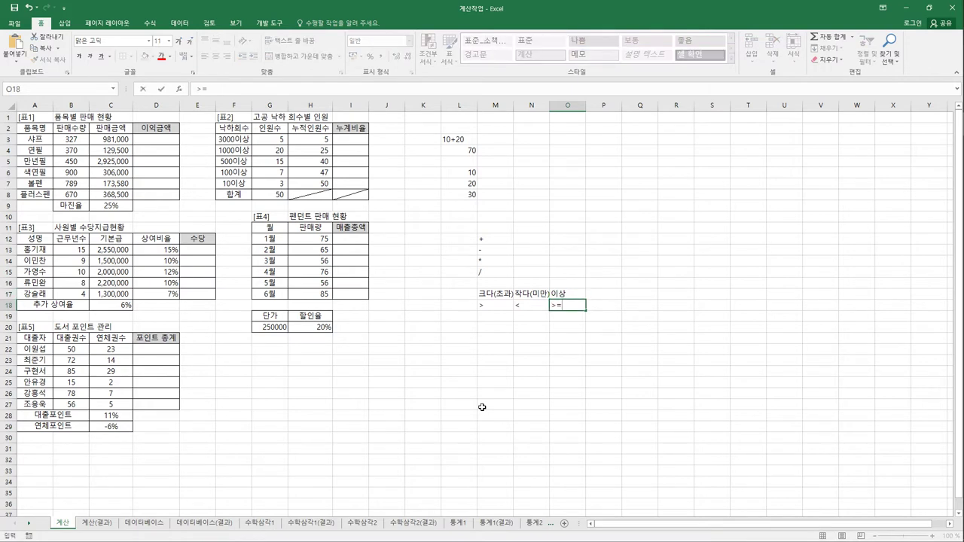
- Enter the label 이하 in P17 with <= in P18, and highlight the whole operator list M12:P18
key(Tab)
key(Up)
text(이하)
key(Return)
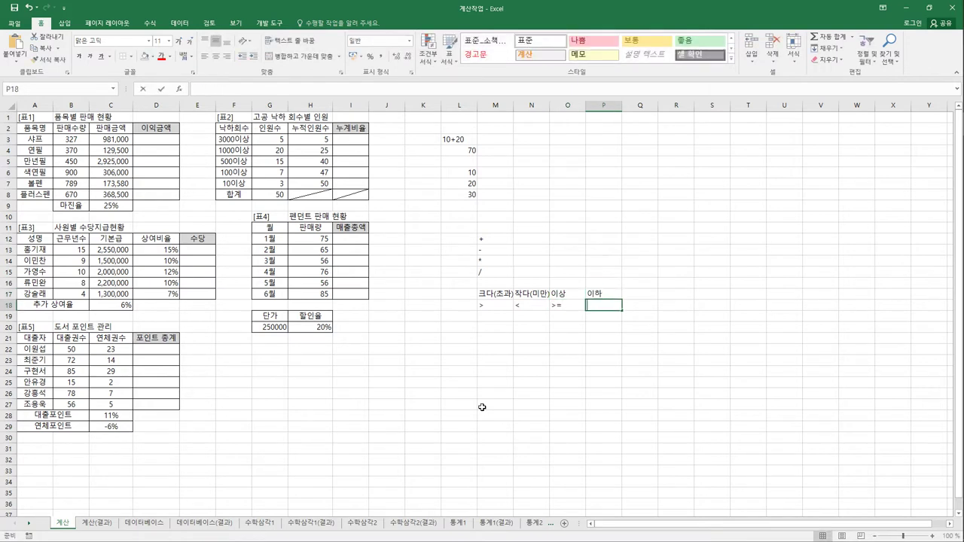
text(<=)
key(Return)
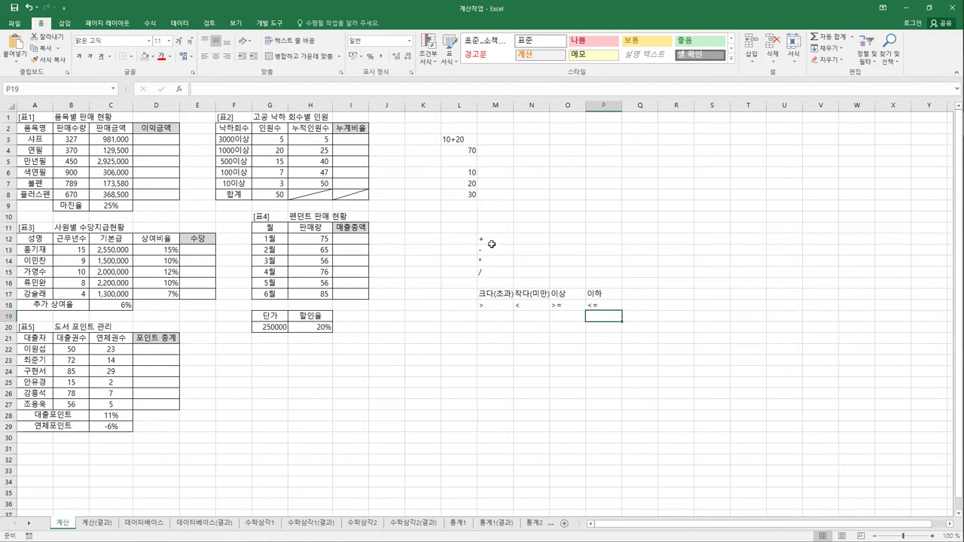
drag(491, 242, 611, 308)
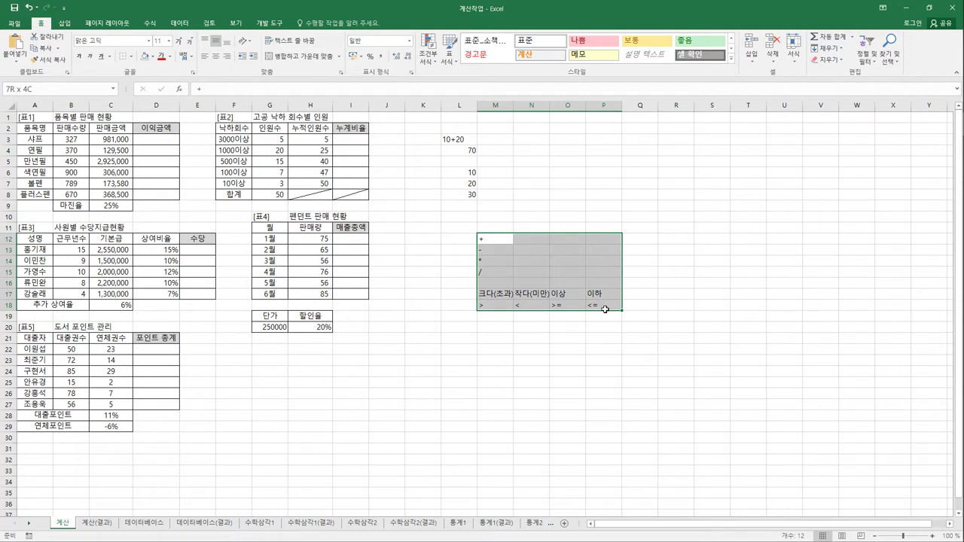
- Calculate 이익금액 in D3 of [표1] with the formula =C3*C9 and fill it down to D8
click(153, 144)
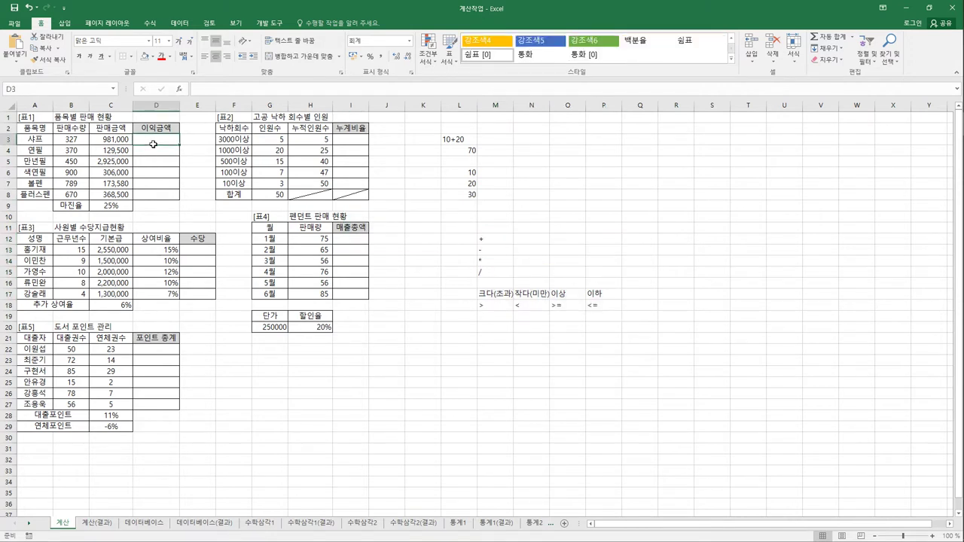
text(=)
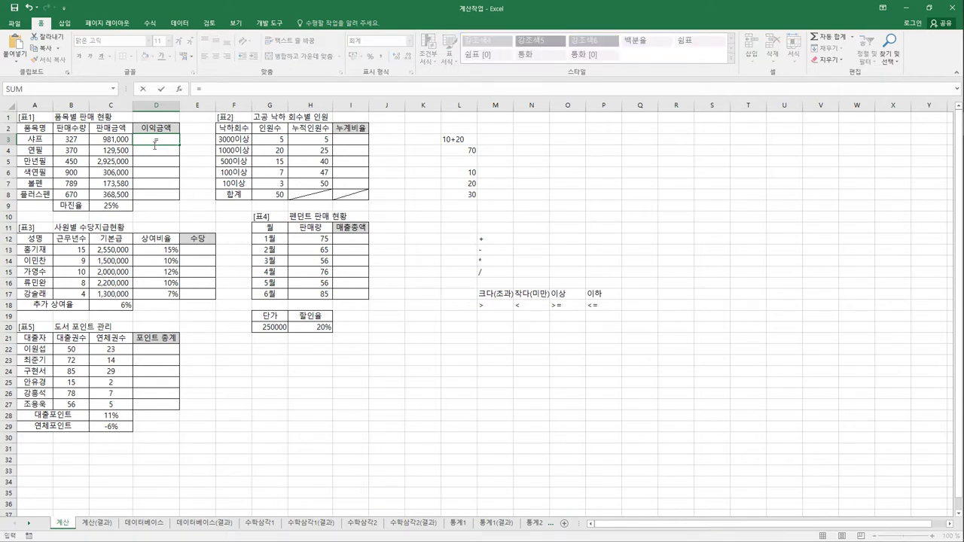
click(120, 142)
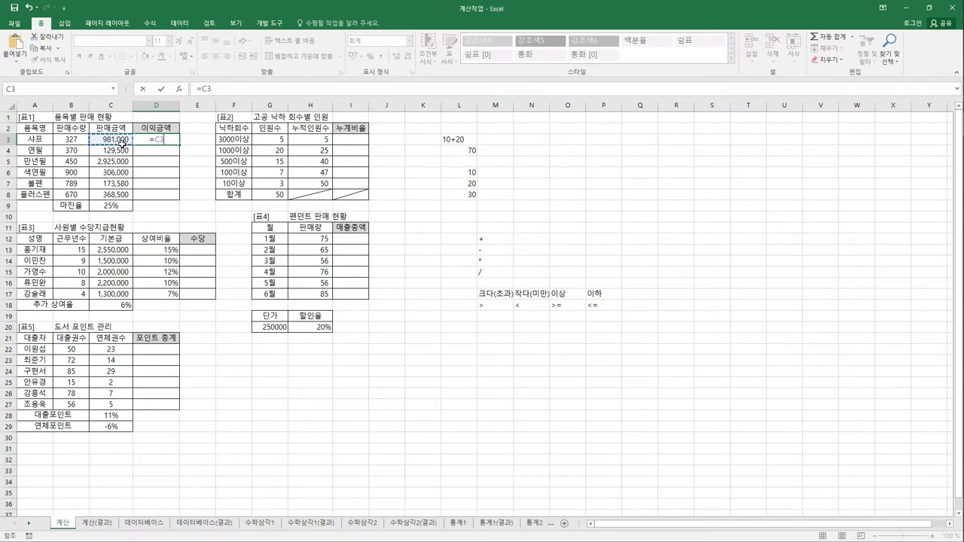
text(*)
click(106, 207)
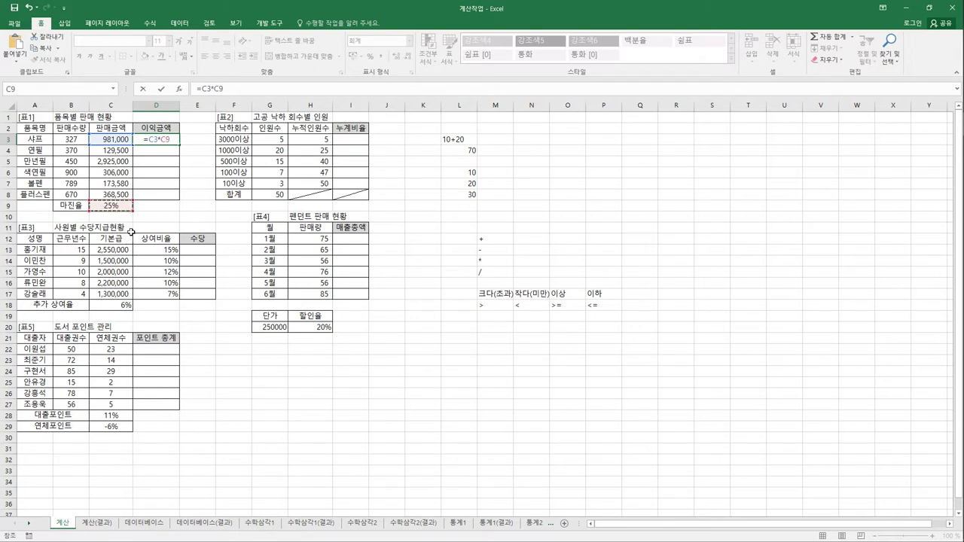
key(Return)
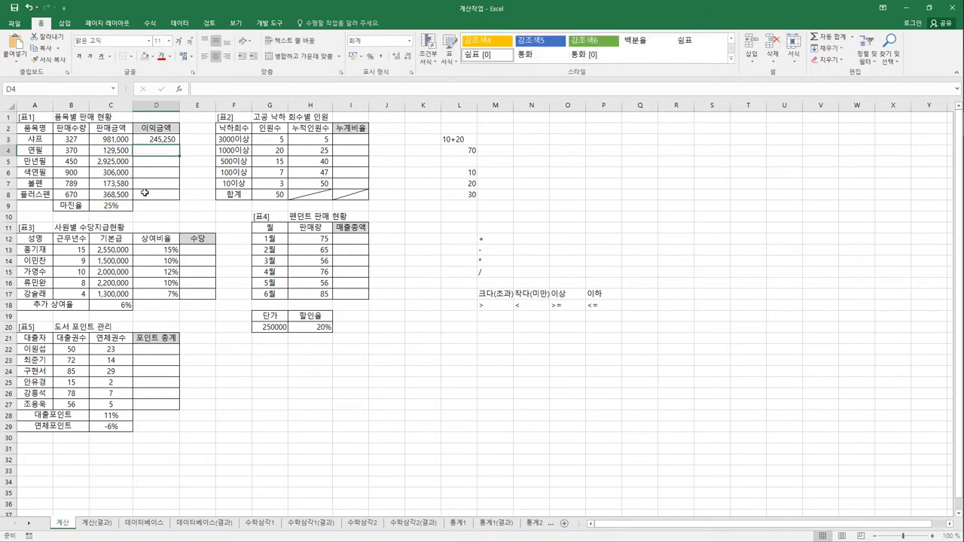
click(154, 140)
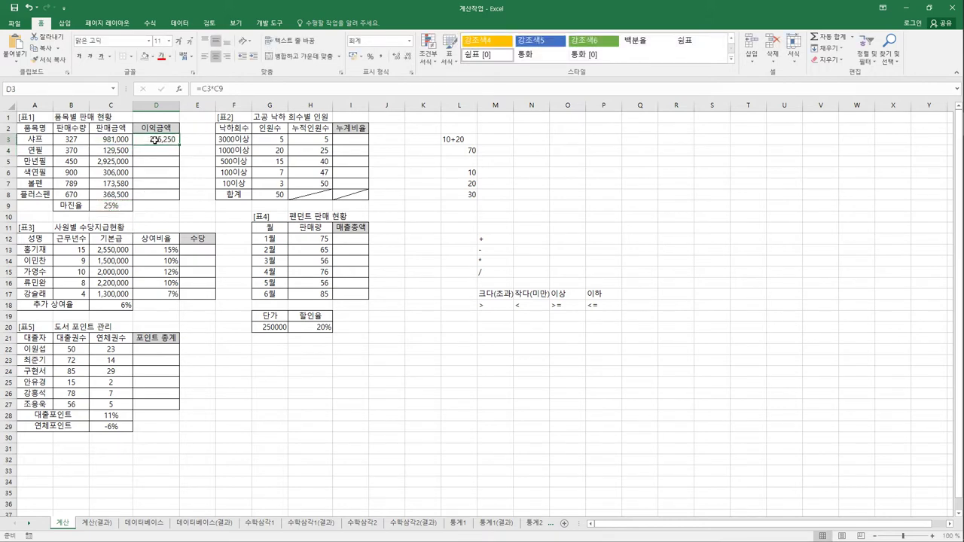
drag(180, 147, 180, 201)
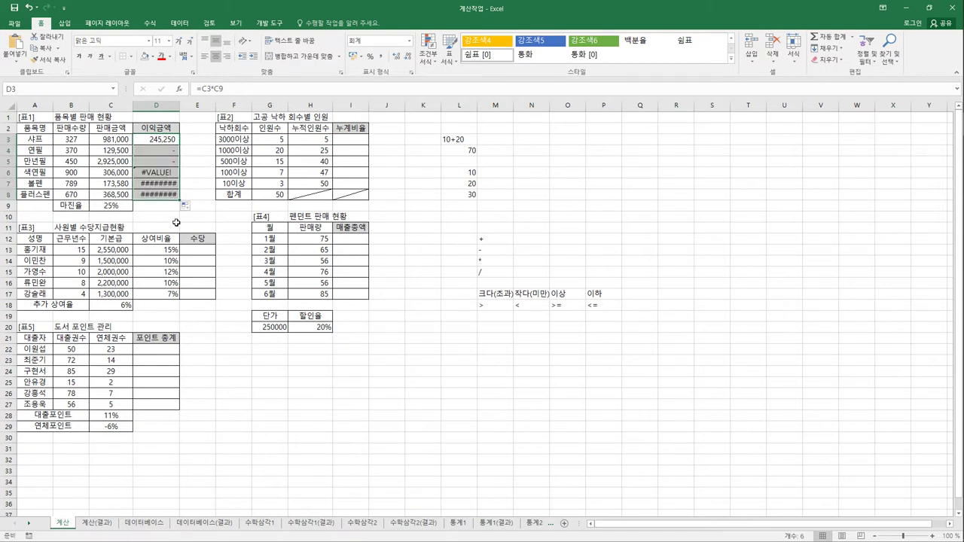
- Inspect which cells the copied 이익금액 formulas in D8 and D6 refer to
click(158, 197)
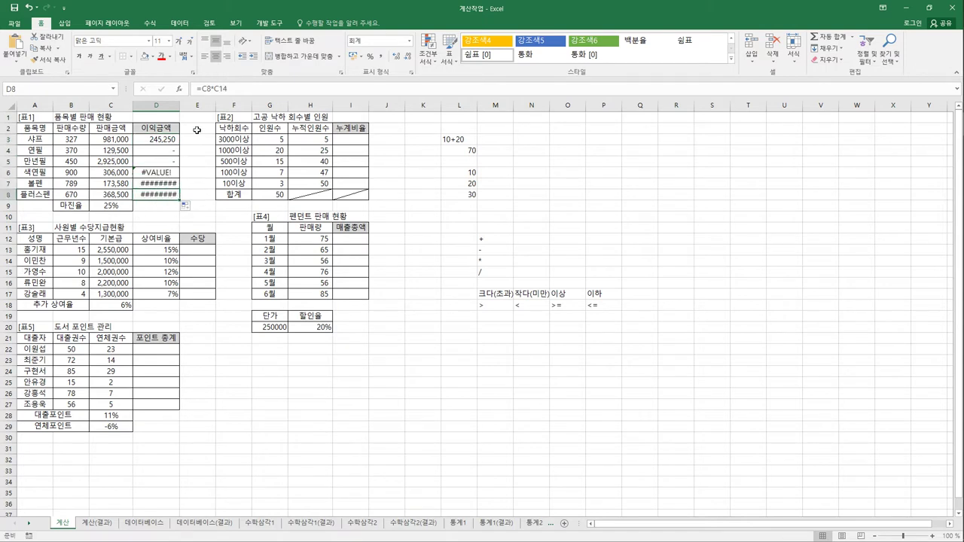
click(248, 91)
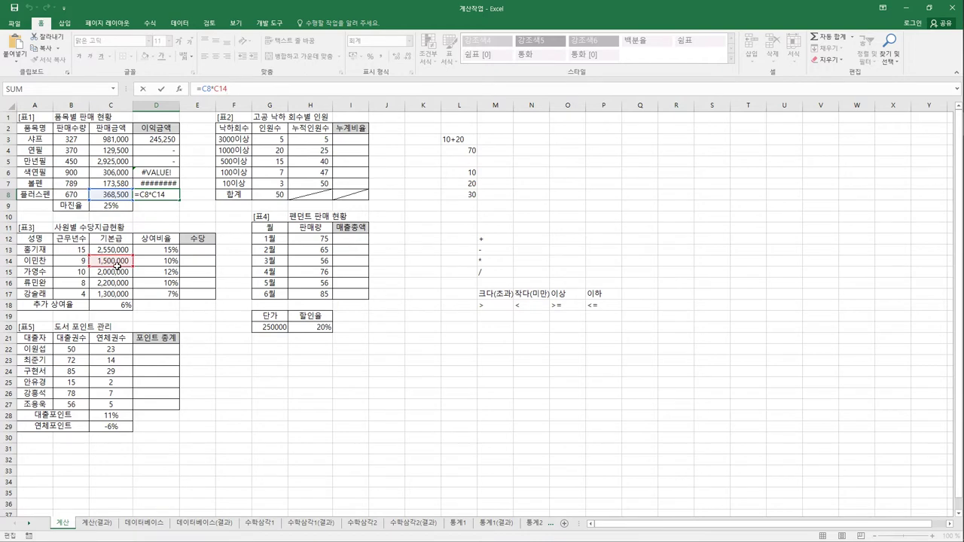
key(ctrl+Return)
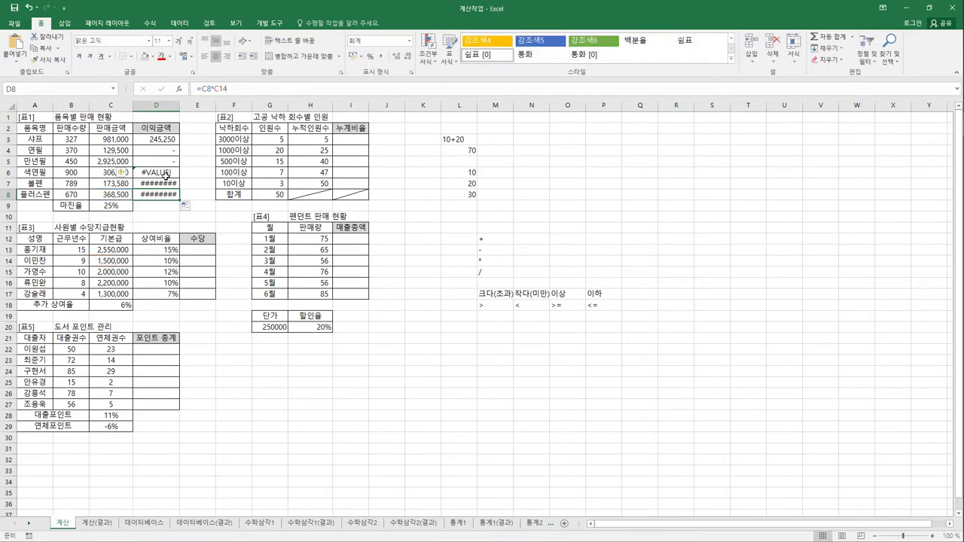
click(165, 174)
key(F2)
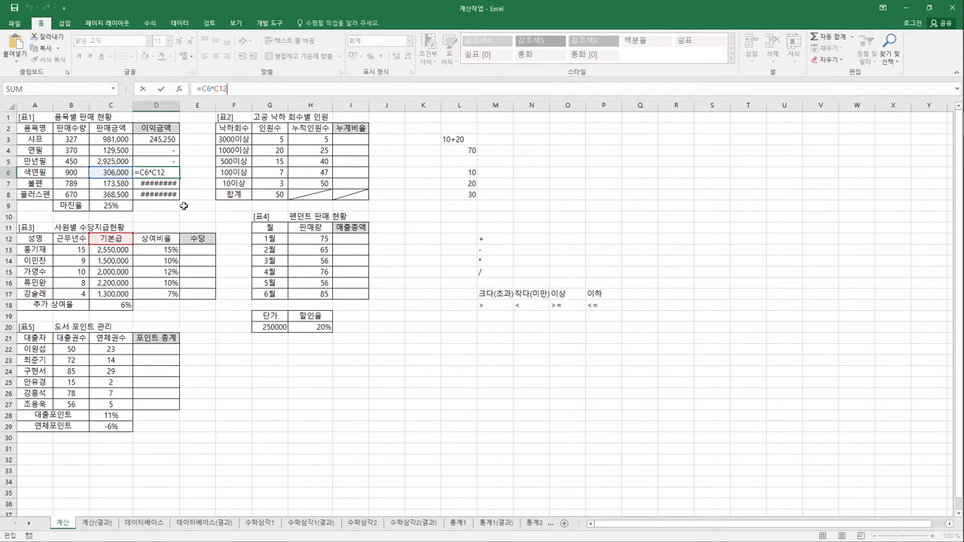
key(ctrl+Return)
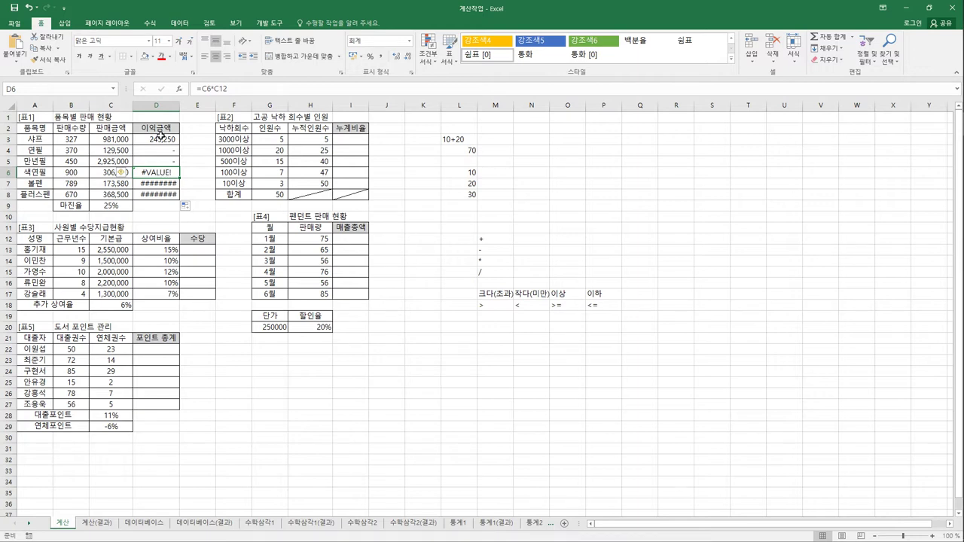
- Compare the formula in D3 with its source cells, 판매금액 in C3 and 마진율 in C9
click(163, 142)
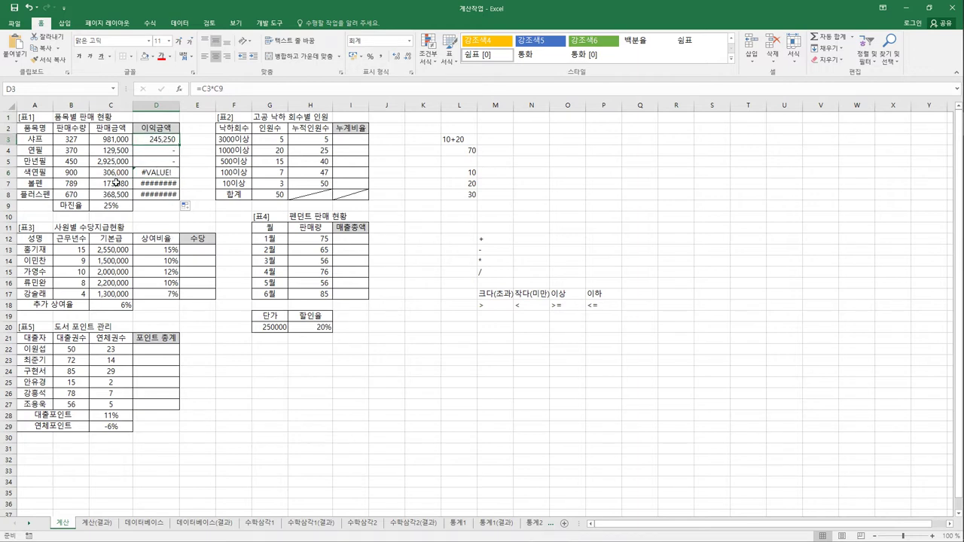
click(113, 141)
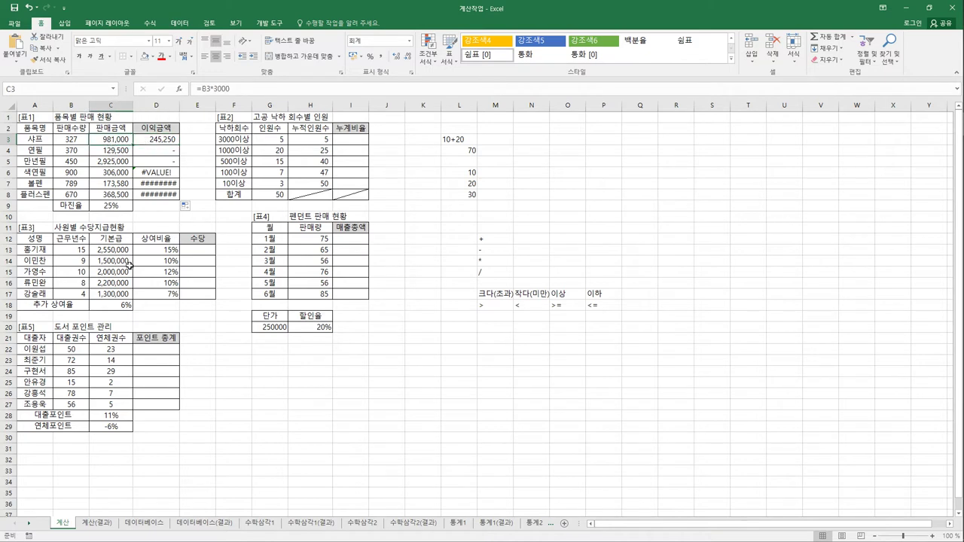
click(171, 144)
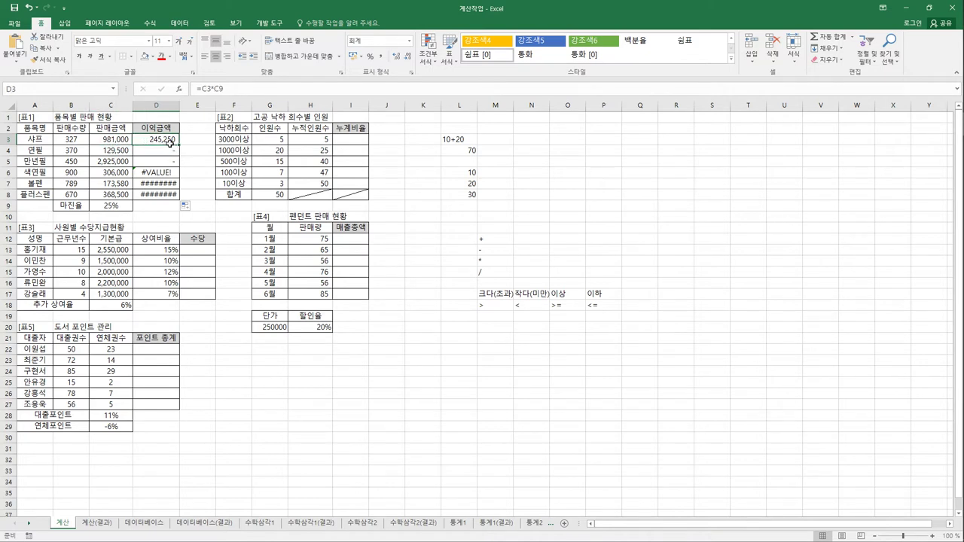
click(111, 208)
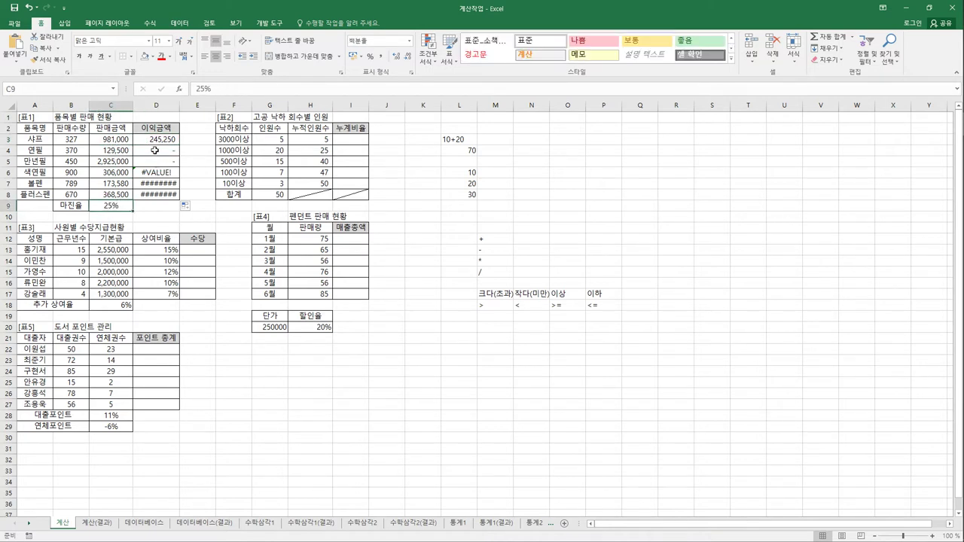
click(154, 145)
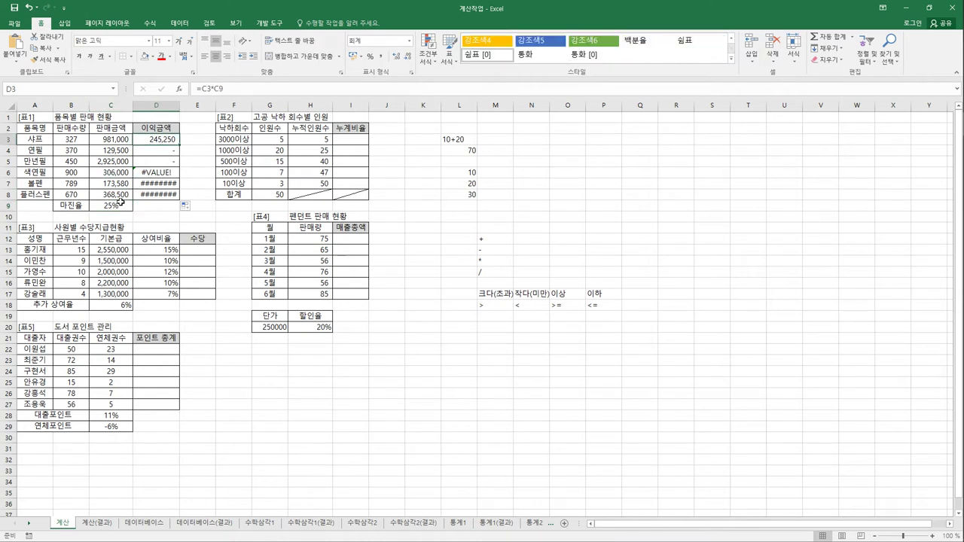
click(119, 205)
- Make the 마진율 reference in D3 absolute, giving =C3*$C$9, and refill the formula down to D8
click(165, 143)
double_click(219, 88)
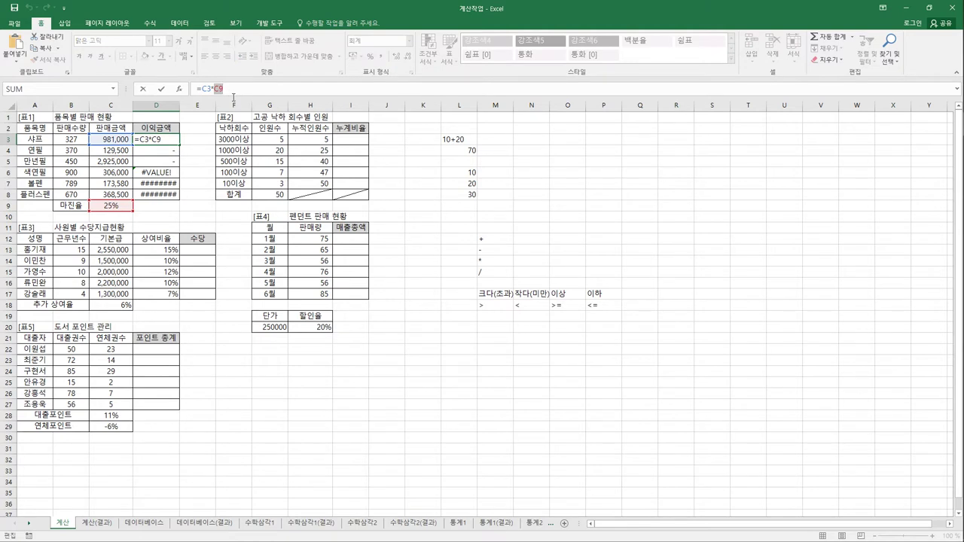
key(F4)
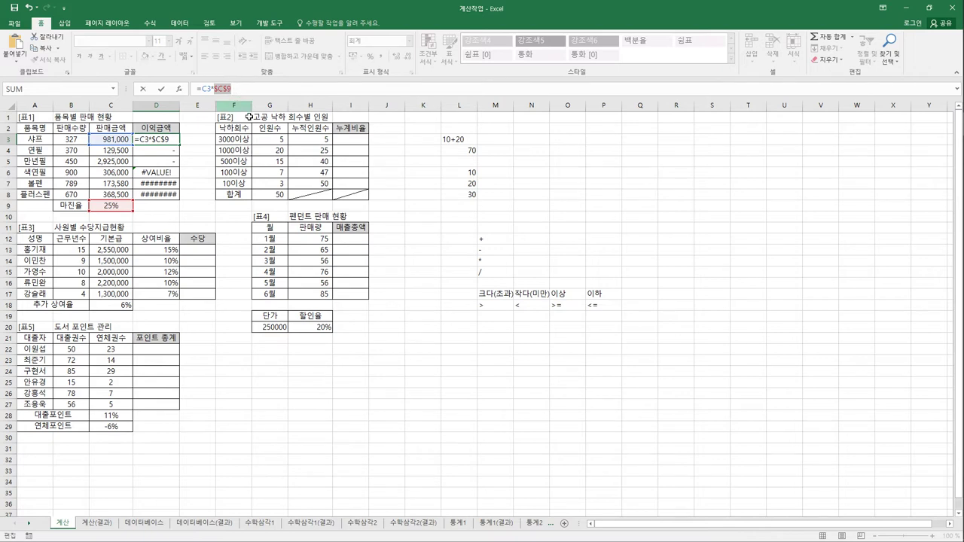
key(ctrl+Return)
drag(179, 145, 181, 208)
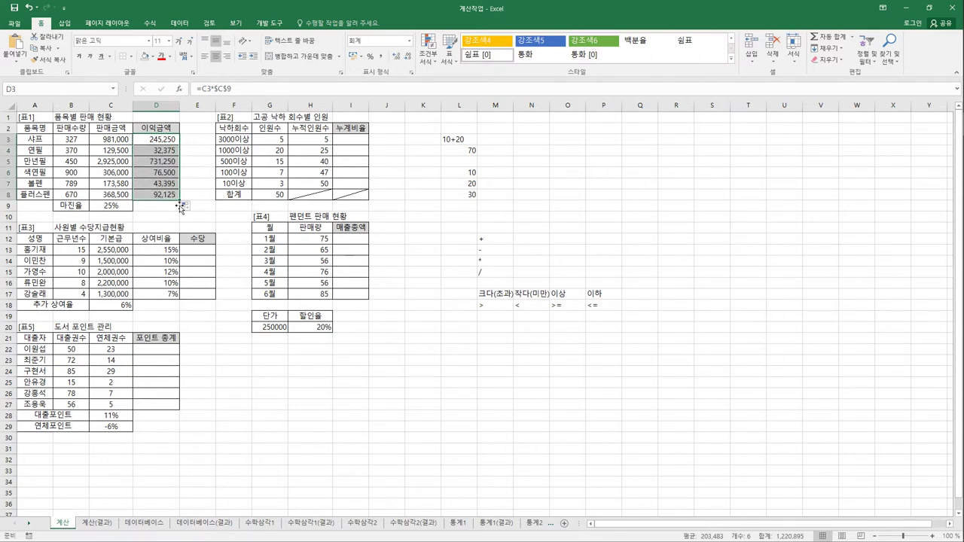
- Check the references in the refilled D8 formula, leave it unedited and return to D3
click(168, 196)
click(241, 94)
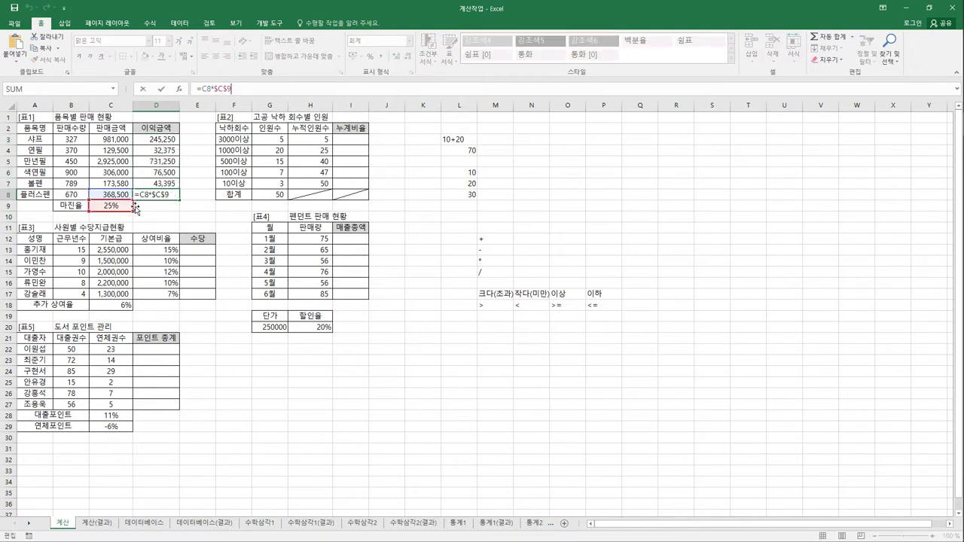
key(Escape)
click(170, 141)
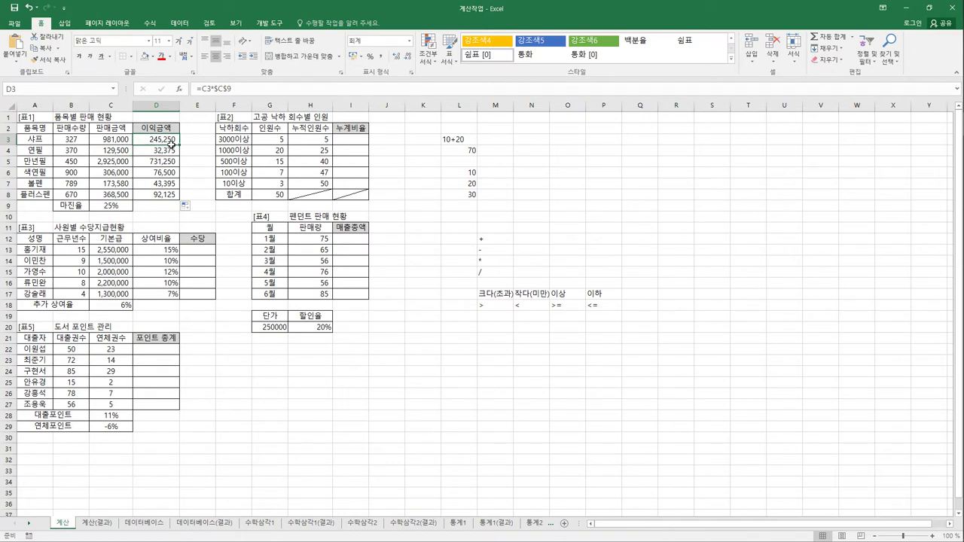
- Calculate the 누계비율 in I3 with =H3/$G$8 and fill the formula down to I7
click(360, 147)
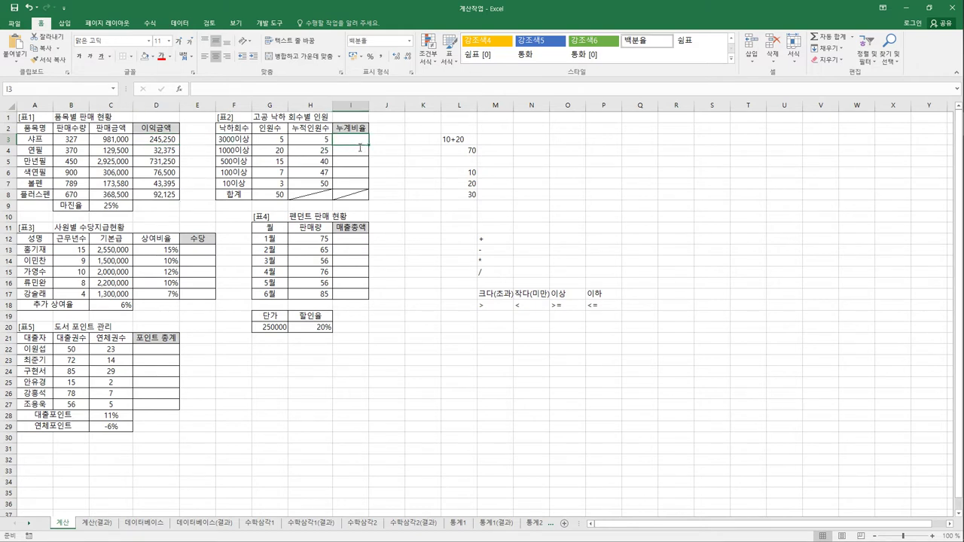
text(=)
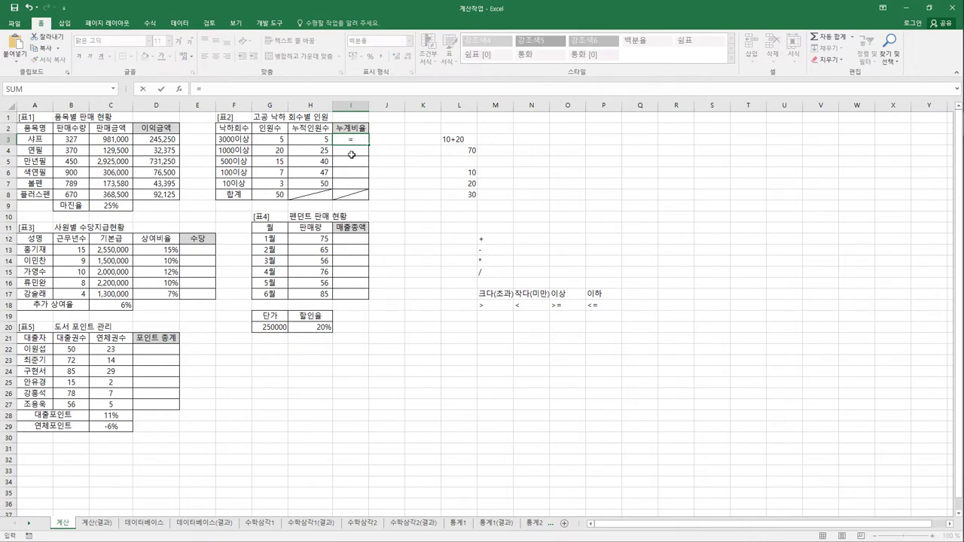
click(326, 143)
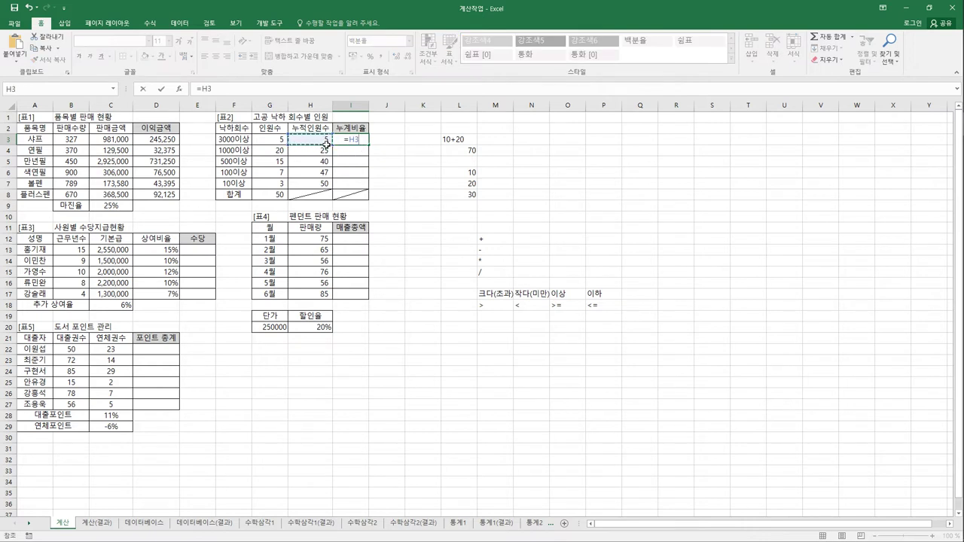
text(/)
click(282, 197)
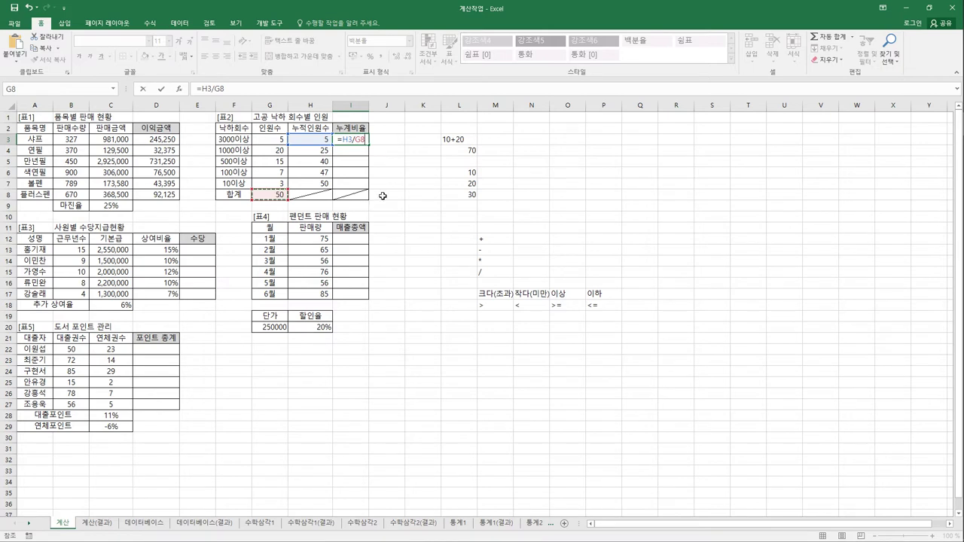
key(F4)
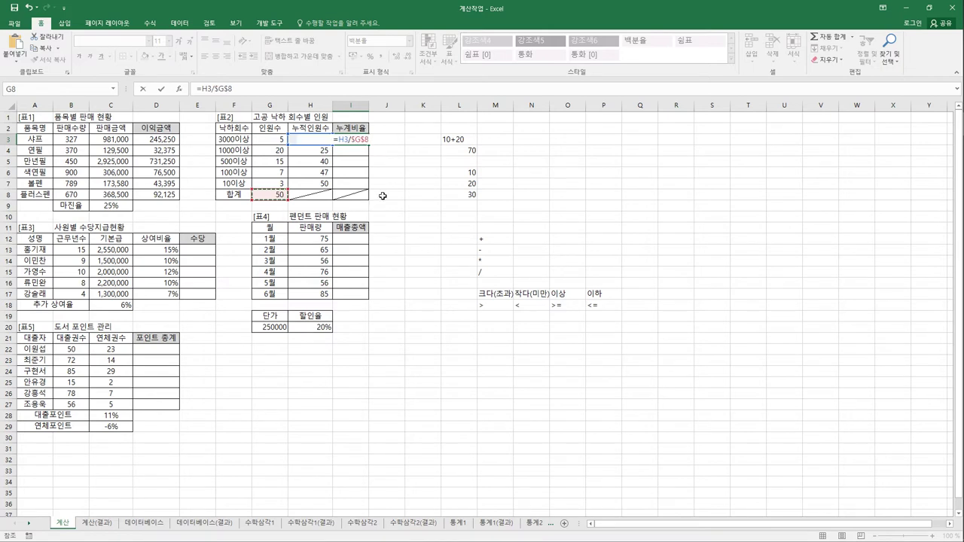
key(Return)
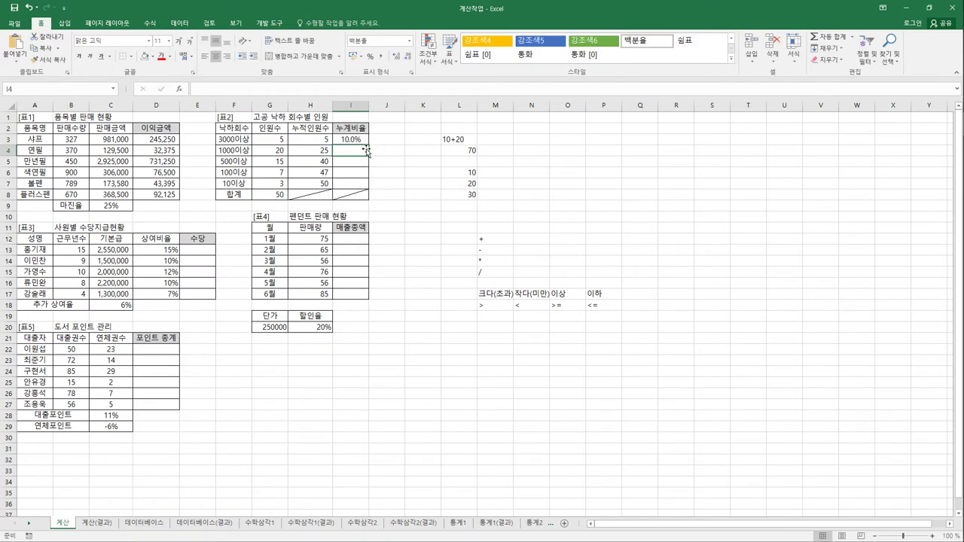
key(Up)
drag(369, 145, 370, 190)
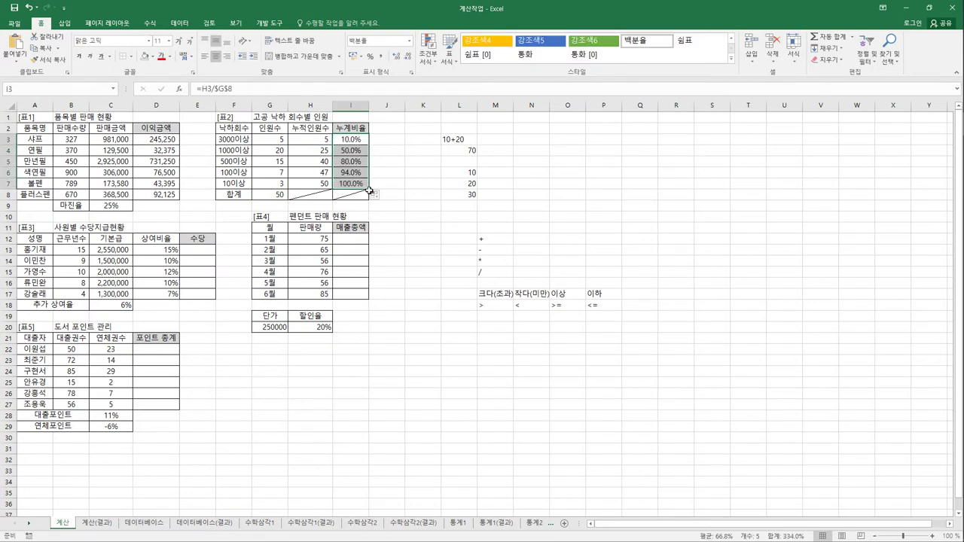
- Calculate the 수당 in E13 with =C13+C13*(D13+$C$18) and fill the formula down to E17
click(190, 256)
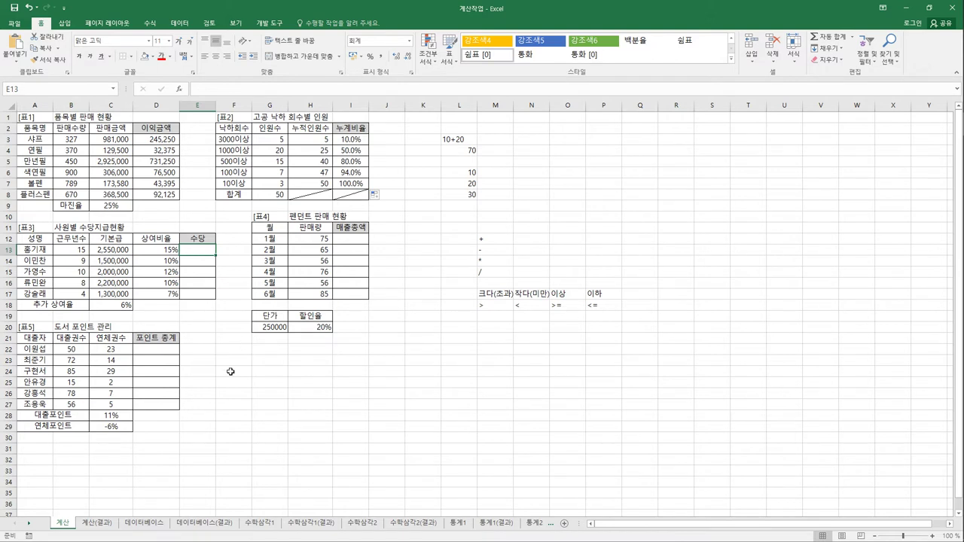
text(=)
click(131, 255)
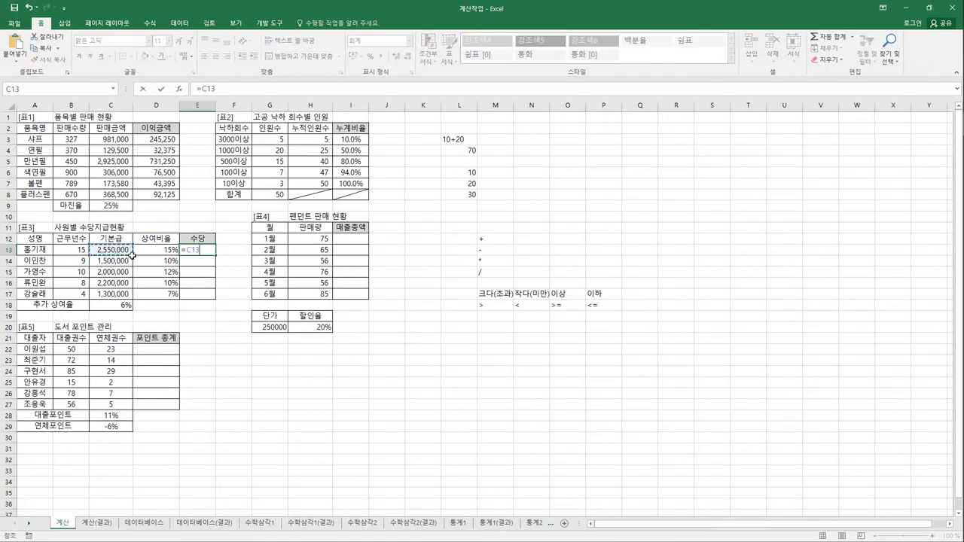
text(+)
click(100, 252)
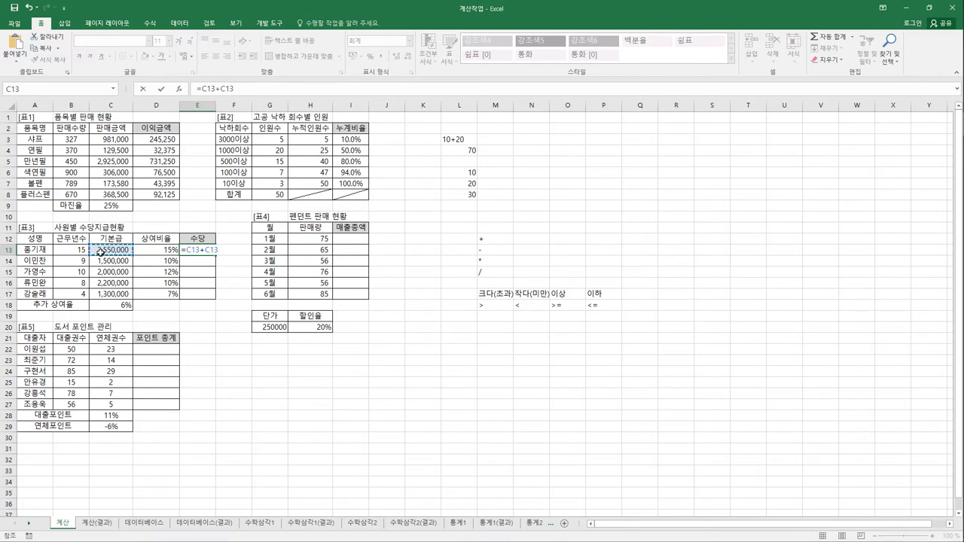
text(*)
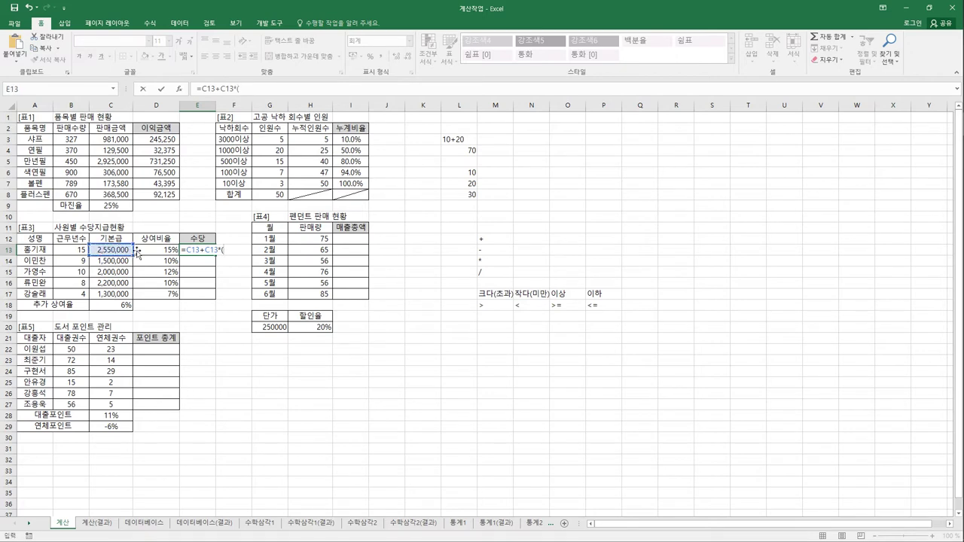
click(153, 251)
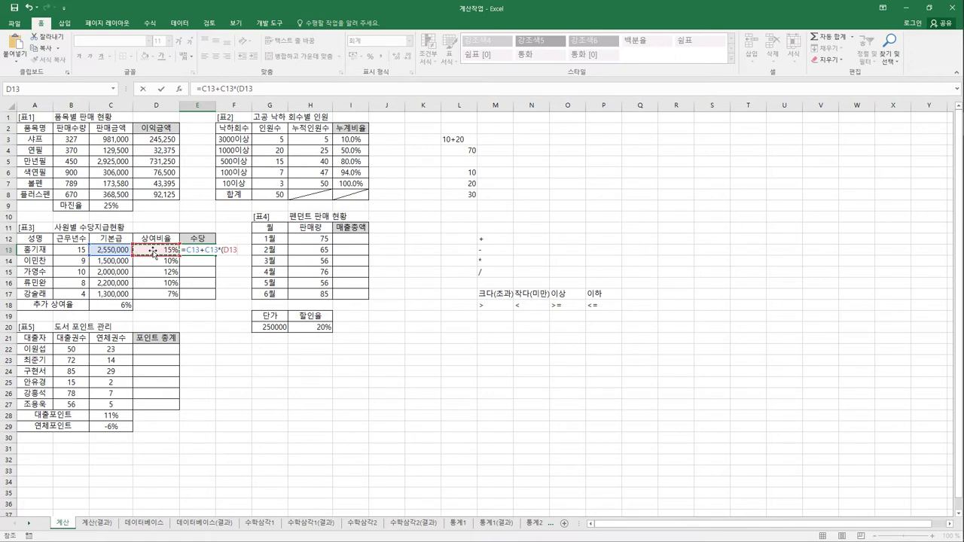
text(+)
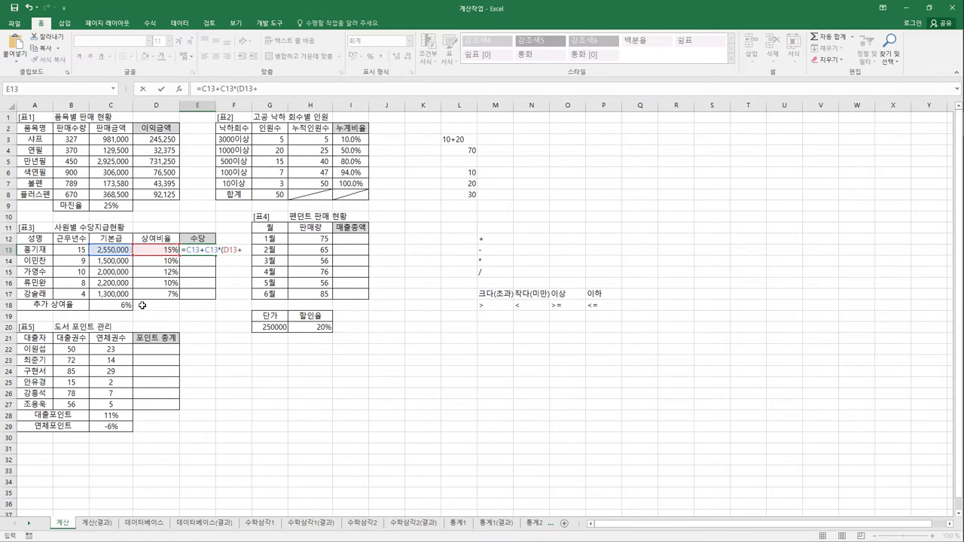
click(128, 305)
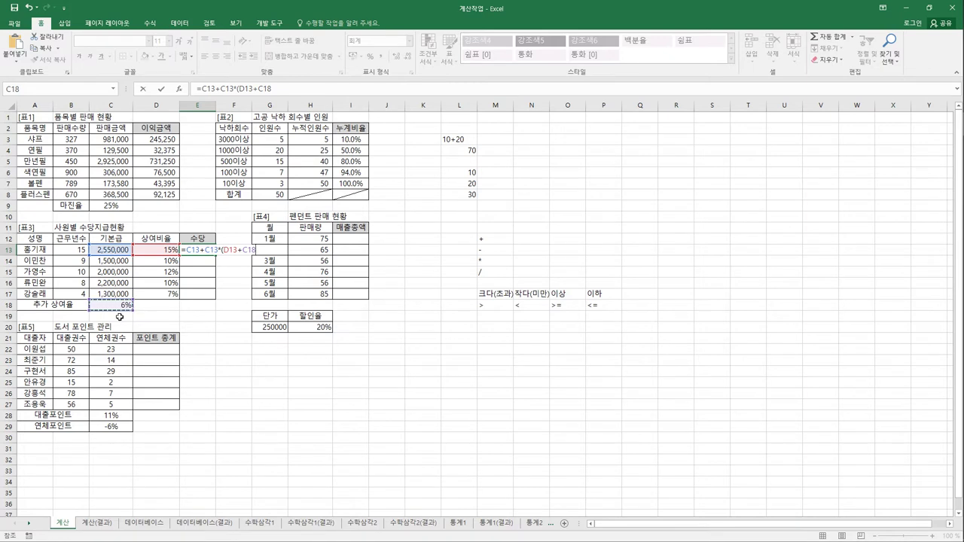
key(F4)
text())
key(Return)
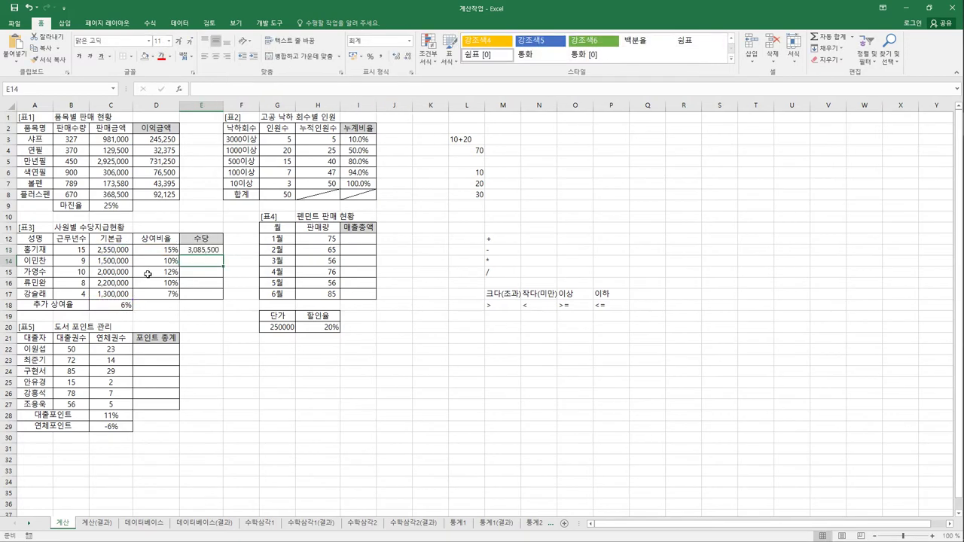
click(201, 250)
drag(223, 260, 222, 302)
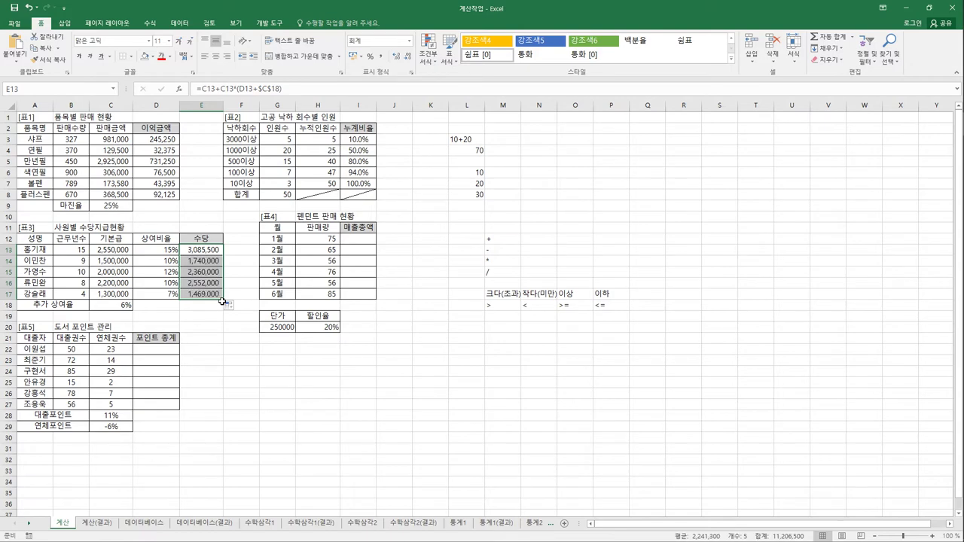
- Calculate the 매출총액 in I12 with =(H12*$G$20)*(1-$H$20) and fill the formula down to I17
click(354, 239)
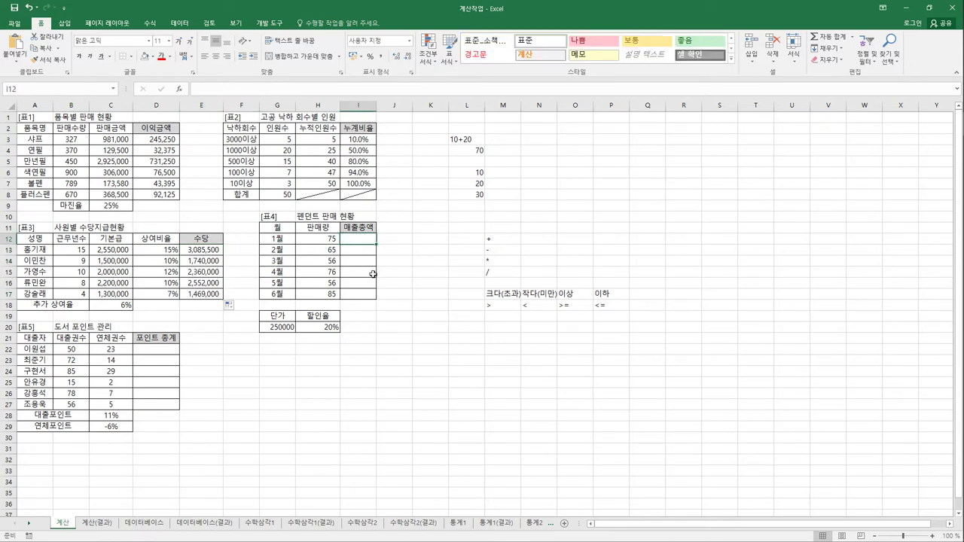
text(=)
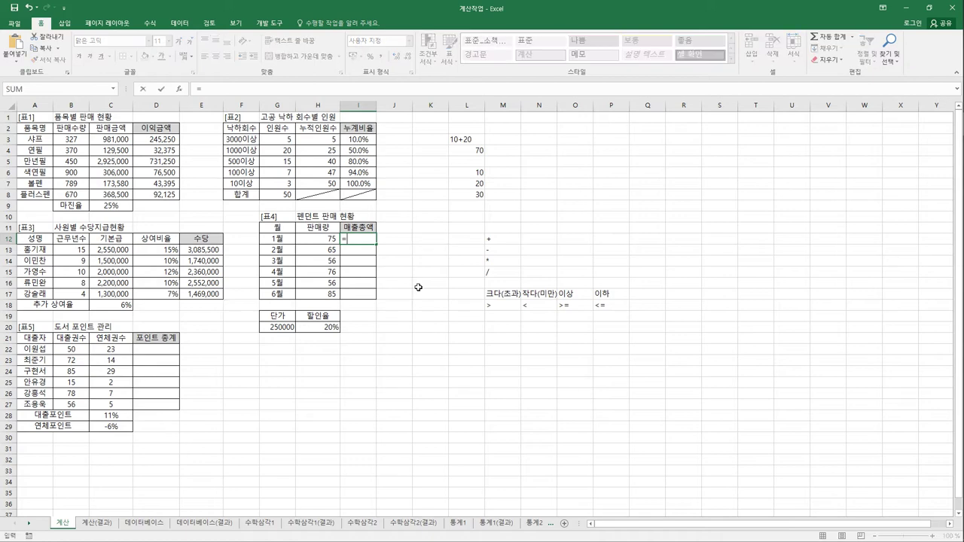
text(()
click(328, 241)
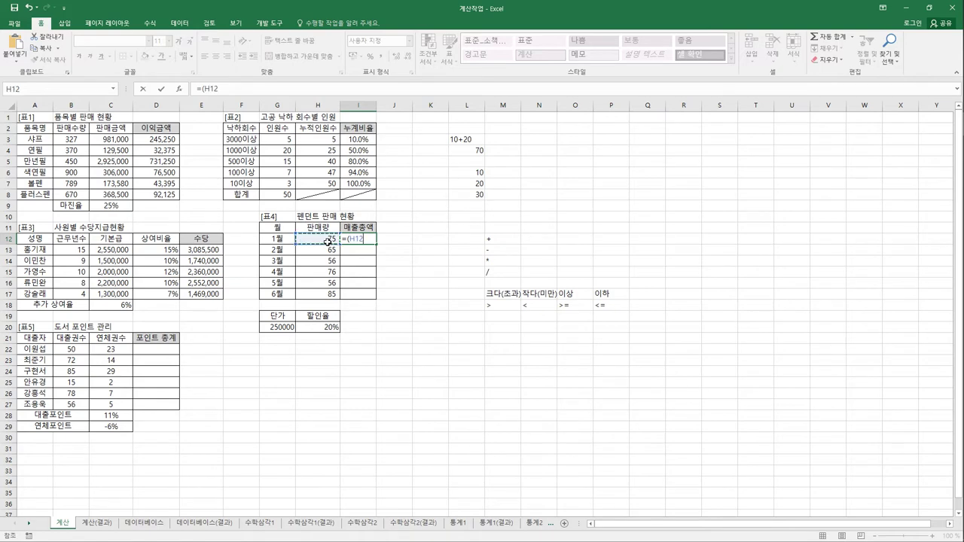
text(*)
click(280, 328)
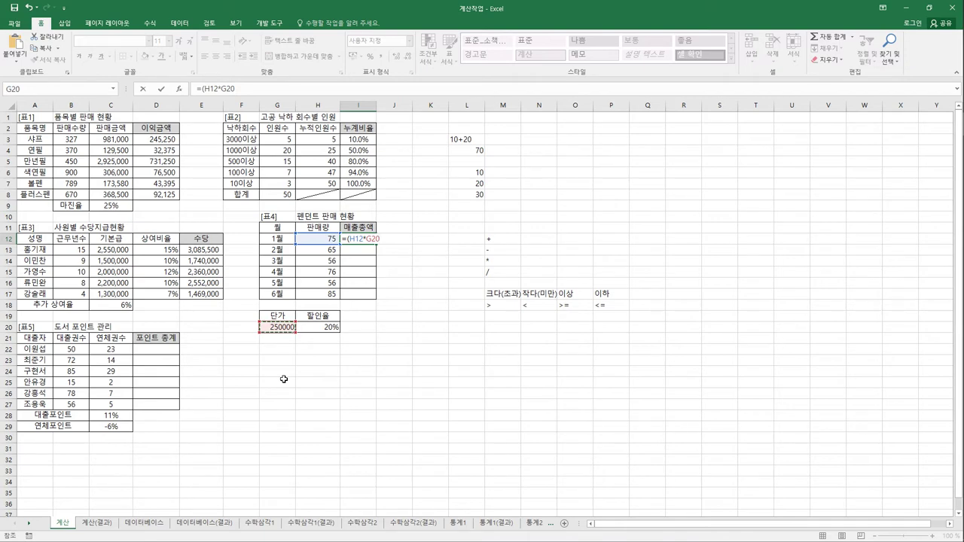
key(F4)
text()*(1-)
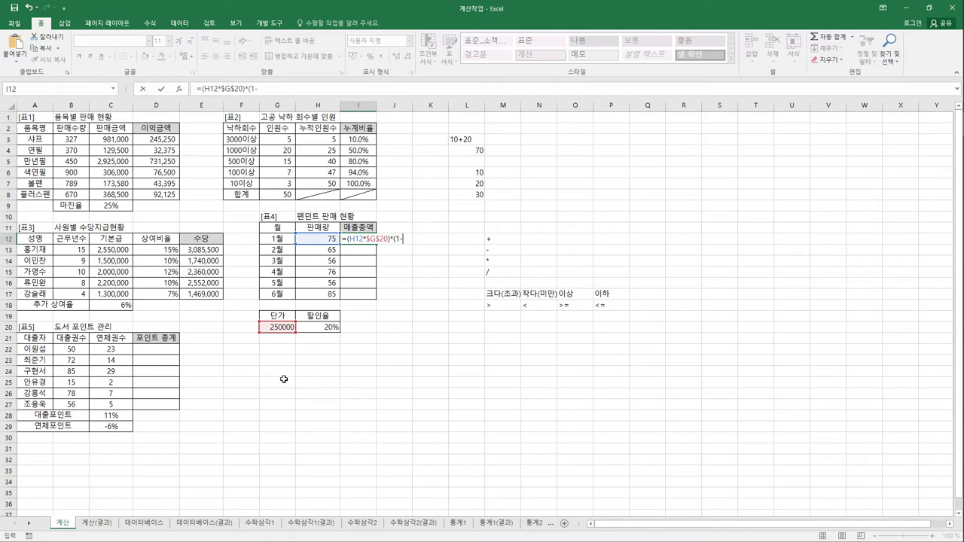
click(322, 329)
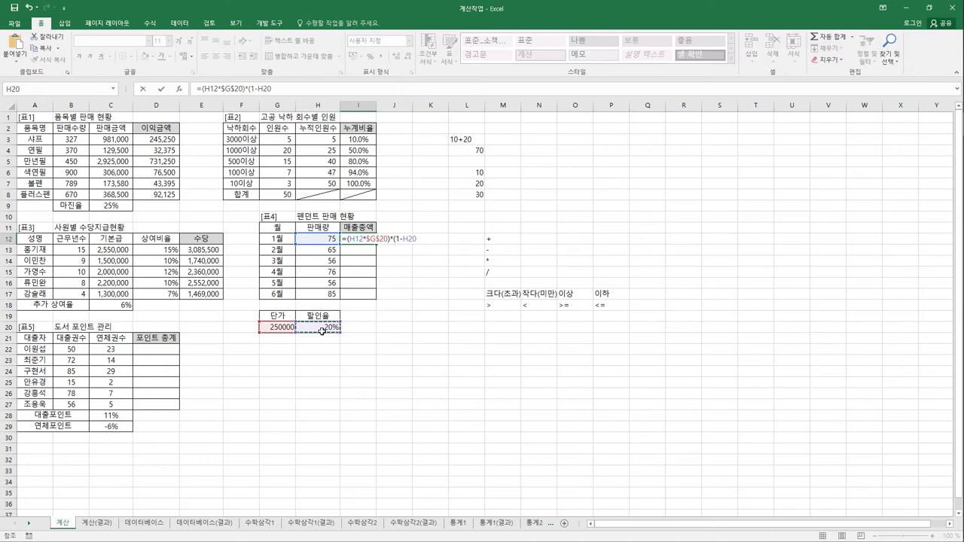
key(F4)
key(Return)
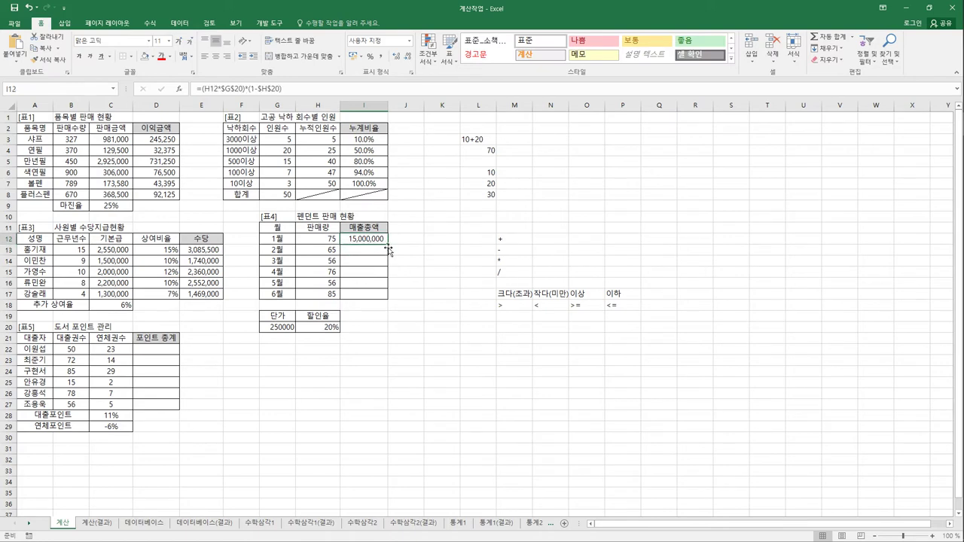
drag(388, 250, 387, 305)
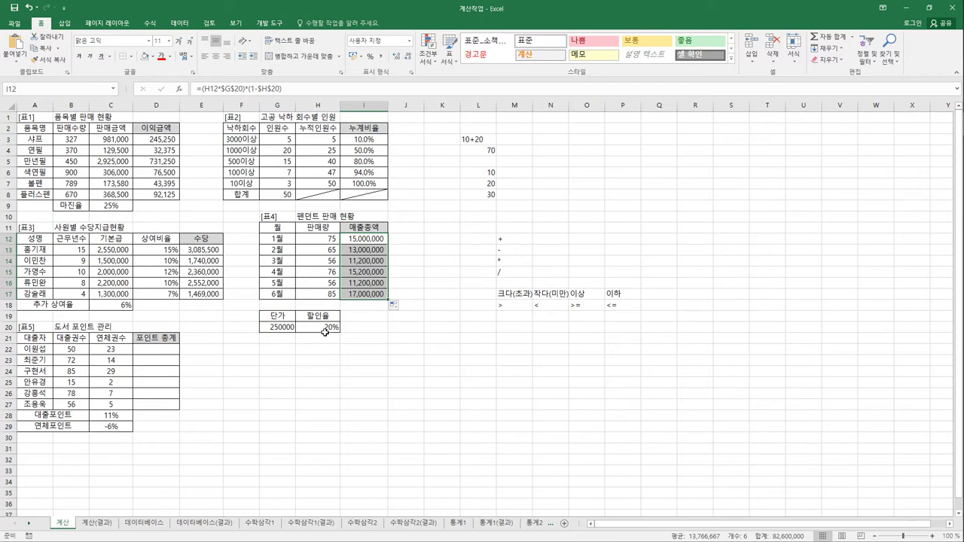
- Work out the undiscounted 1월 sales beside the 펜던트 table by entering =H12*$G$20 in J12
click(405, 239)
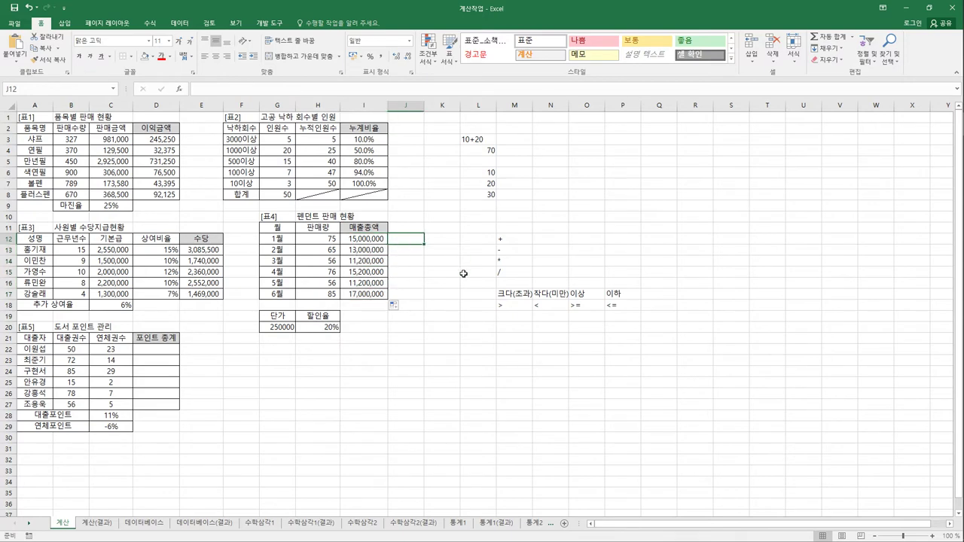
text(=)
click(332, 241)
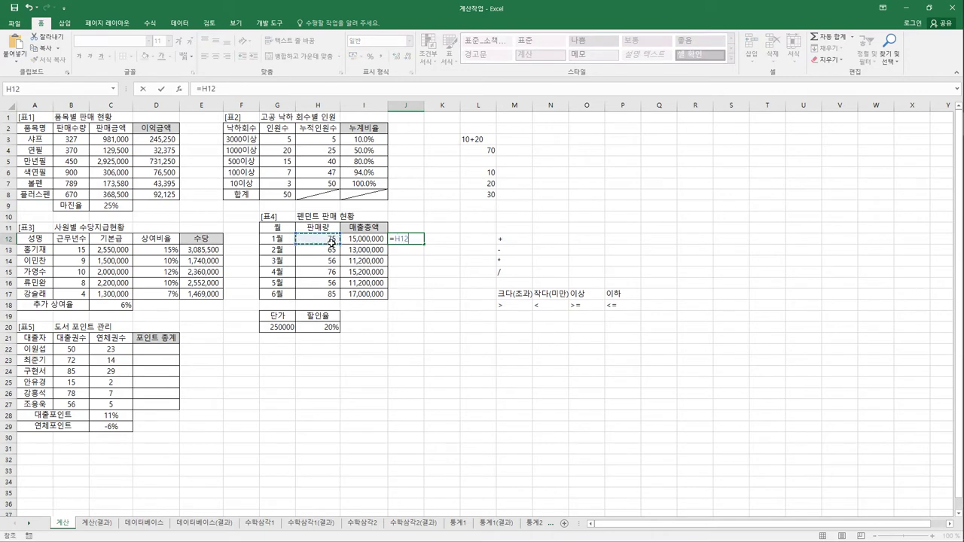
text(*)
click(292, 334)
key(F4)
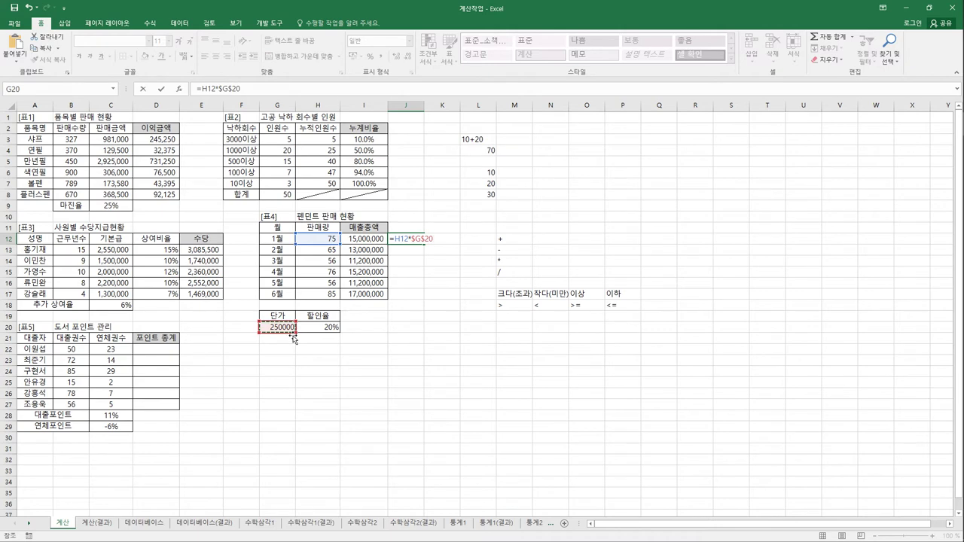
key(ctrl+Return)
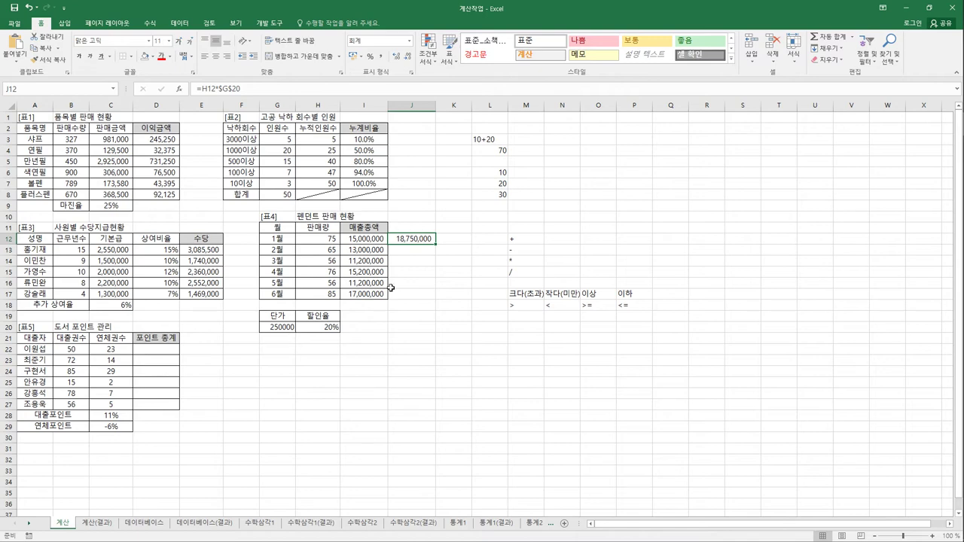
- Work out the 1월 discount amount in K12 with the formula =J12*$H$20
click(463, 242)
text(=)
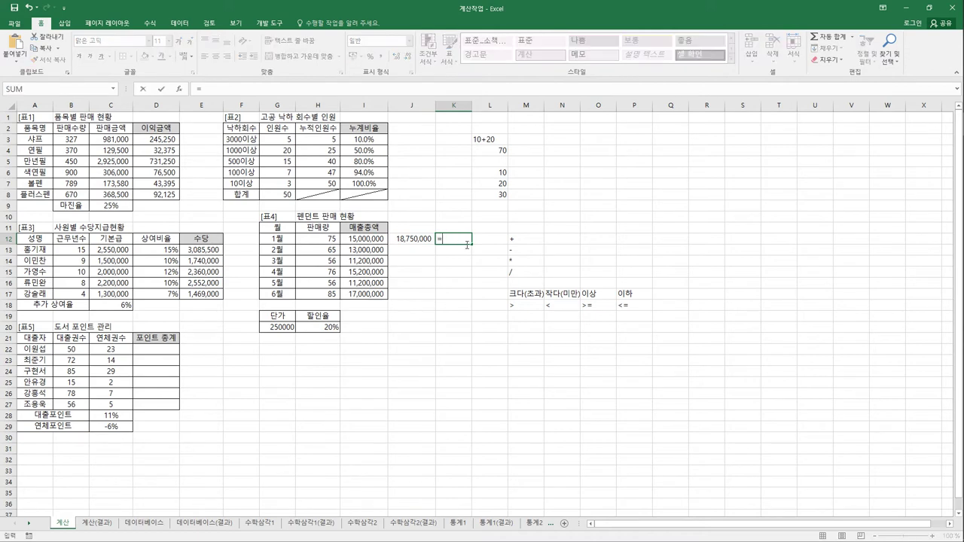
key(Left)
text(*)
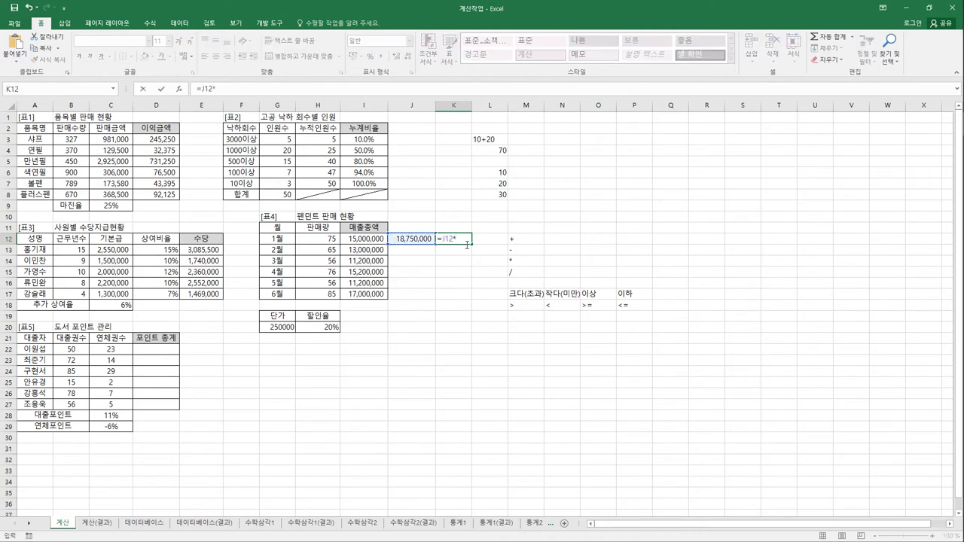
click(325, 329)
key(F4)
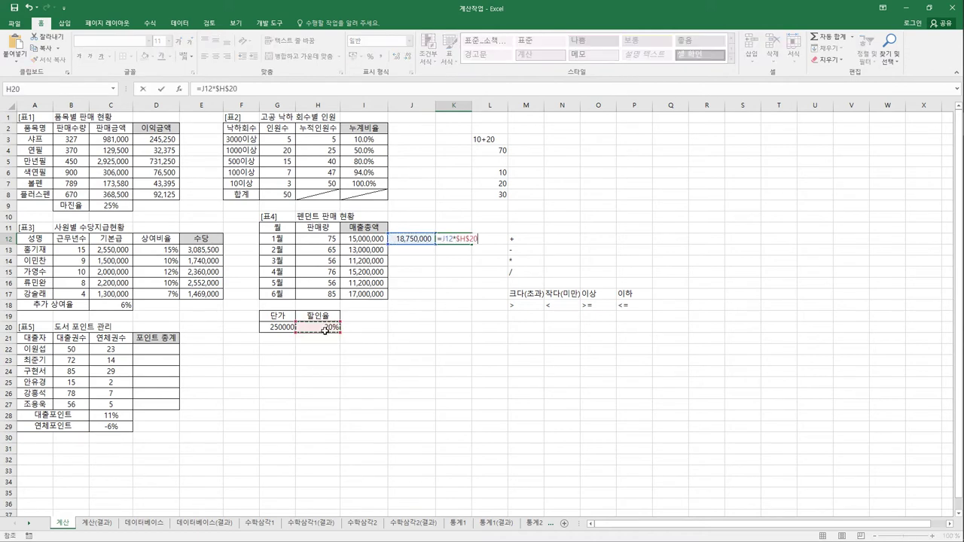
key(Return)
click(466, 241)
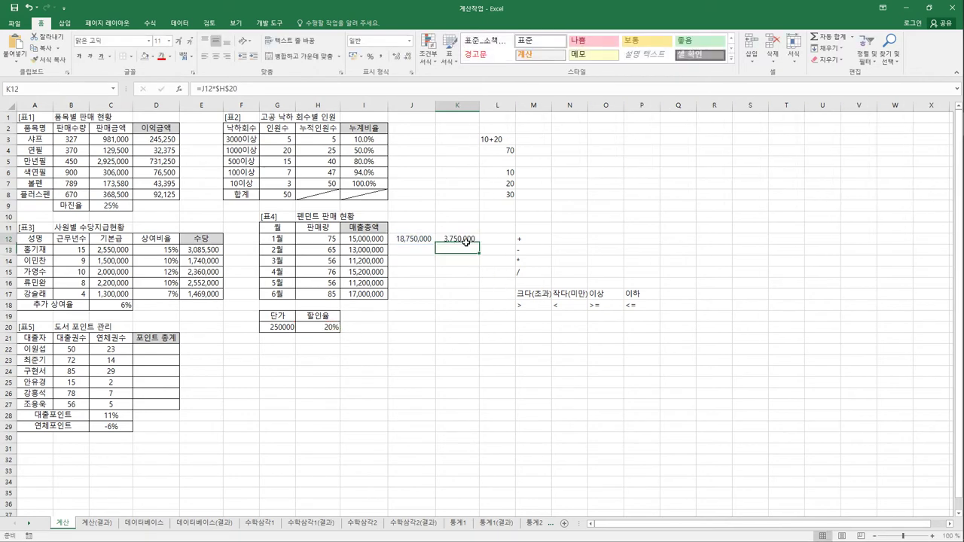
- Subtract the discount from the undiscounted 1월 sales in L12 with the formula =J12-K12
click(497, 241)
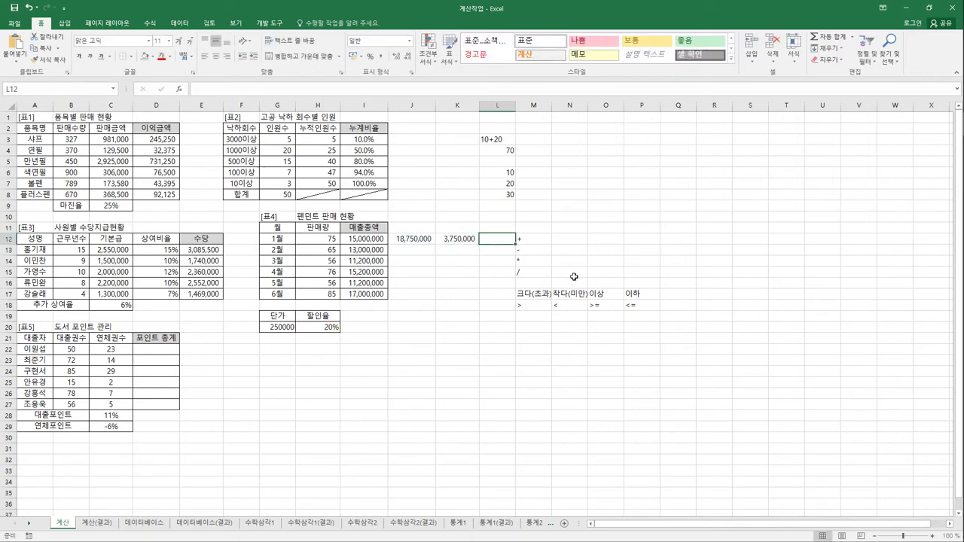
text(=)
key(Left)
key(Left)
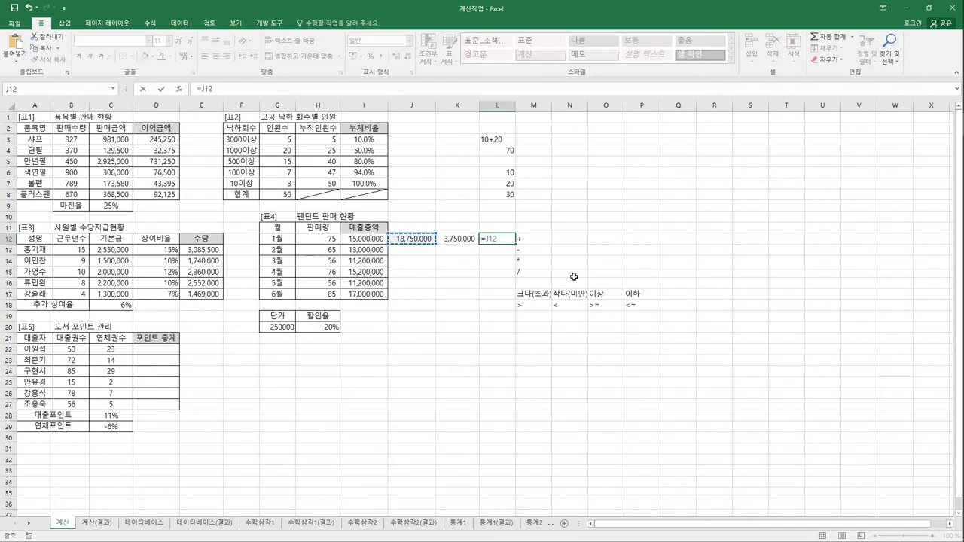
text(-)
key(Left)
key(ctrl+Return)
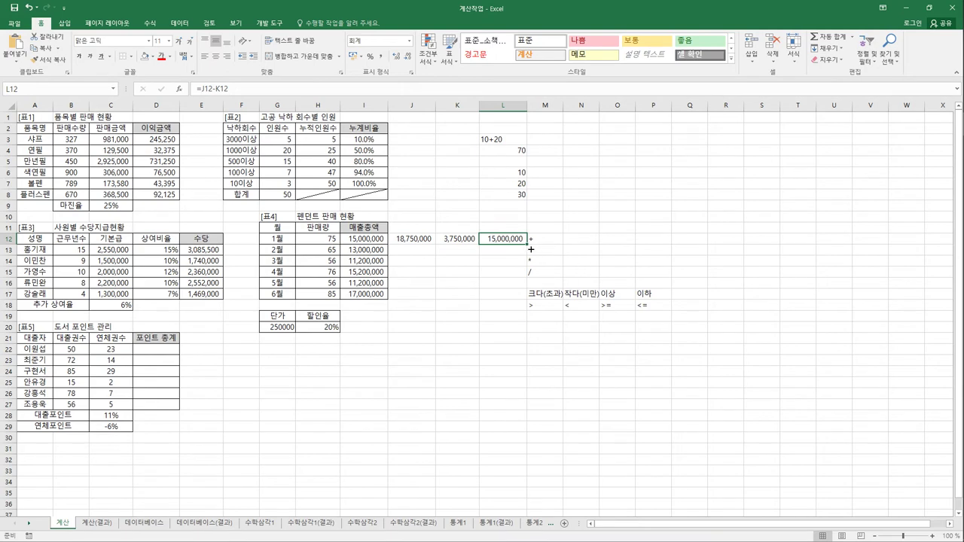
- Fill the helper formulas in J12, K12 and L12 down to row 17
drag(531, 248, 525, 294)
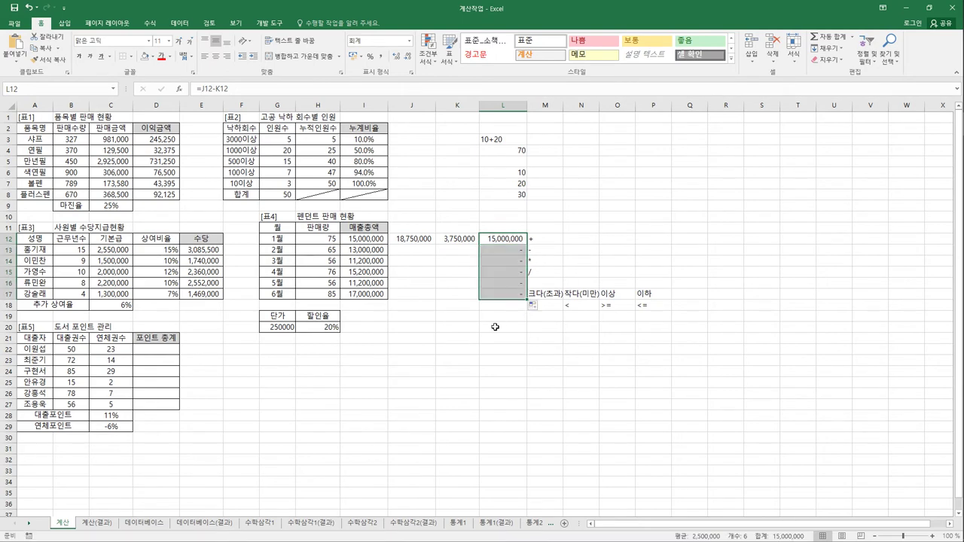
click(506, 242)
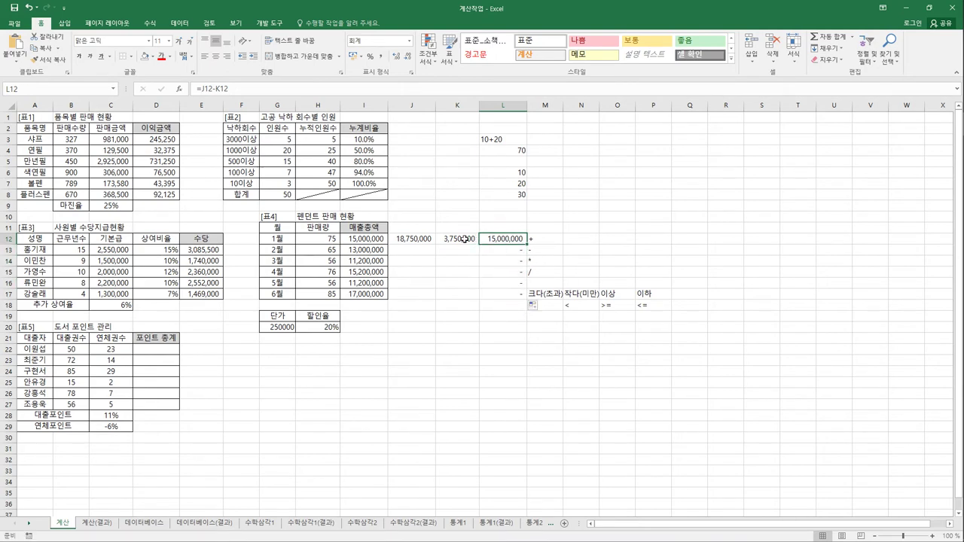
drag(415, 238, 479, 304)
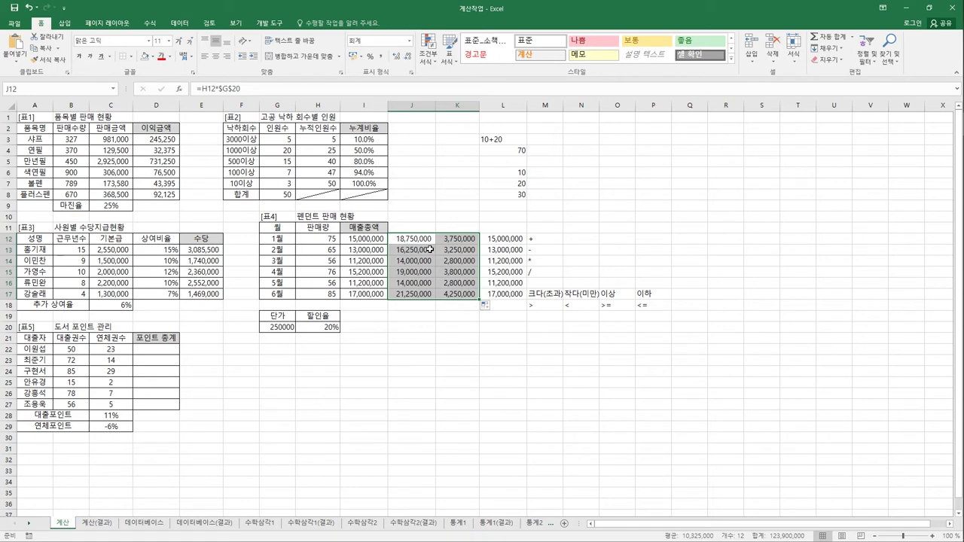
- Examine the helper columns J, K and L and the (1-$H$20) discount factor in the I12 formula
drag(403, 242, 433, 290)
drag(455, 244, 451, 294)
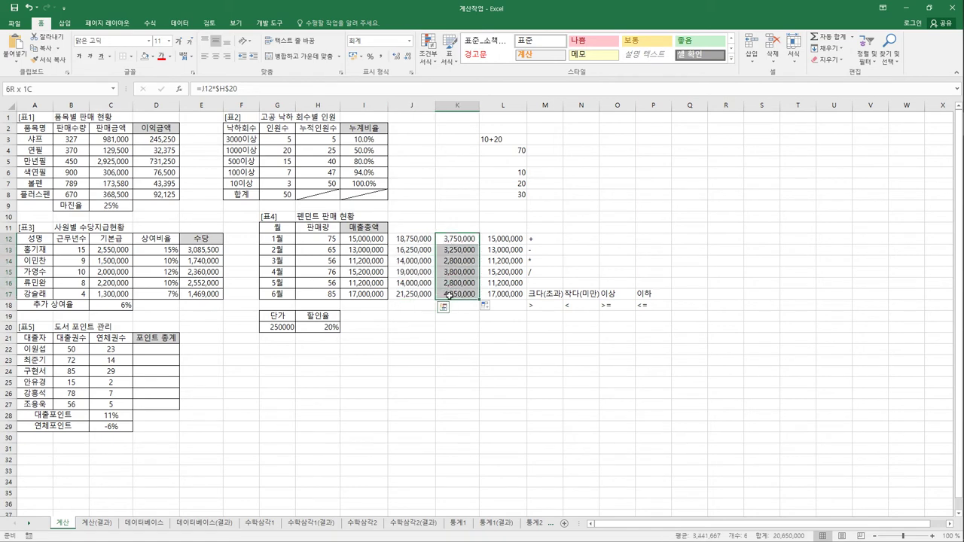
click(497, 240)
drag(465, 241, 464, 300)
drag(464, 299, 464, 299)
click(382, 240)
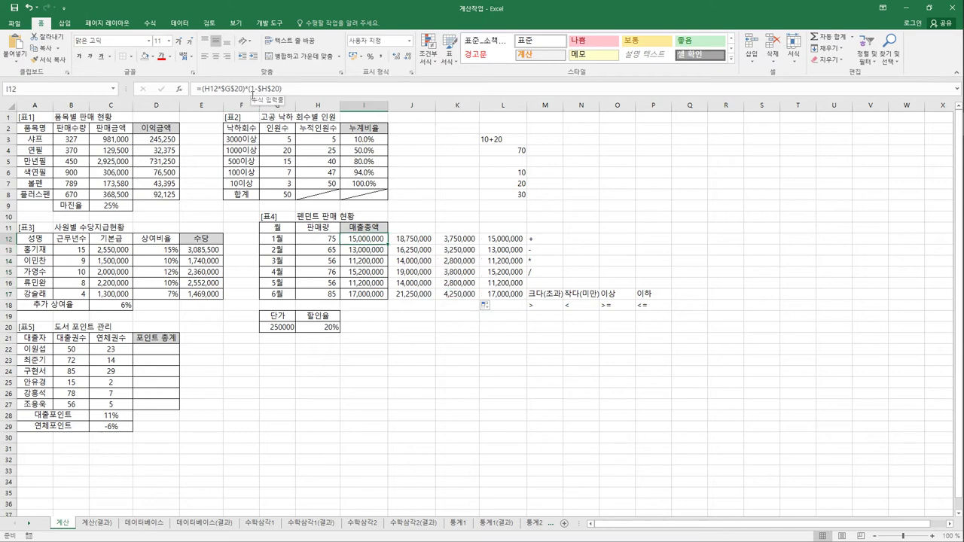
drag(251, 90, 290, 92)
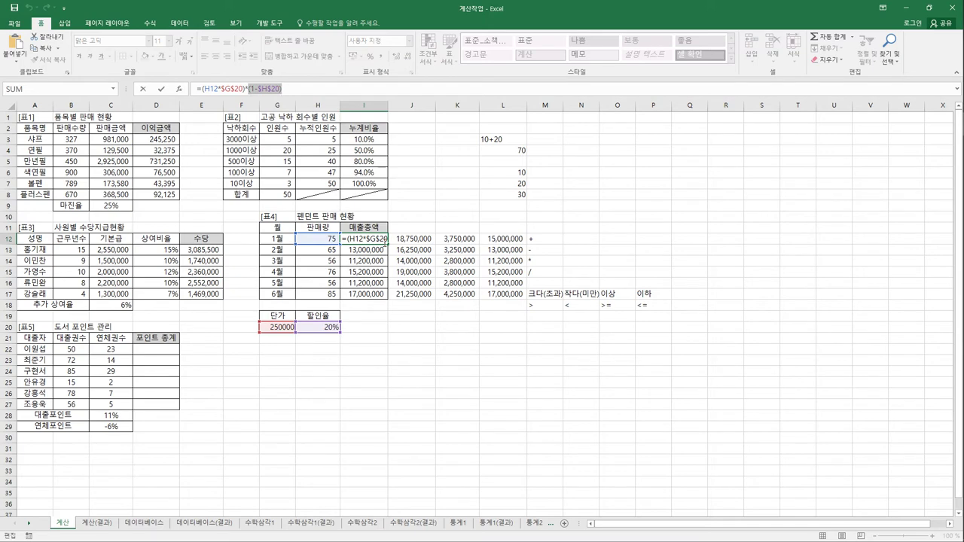
key(ctrl+Return)
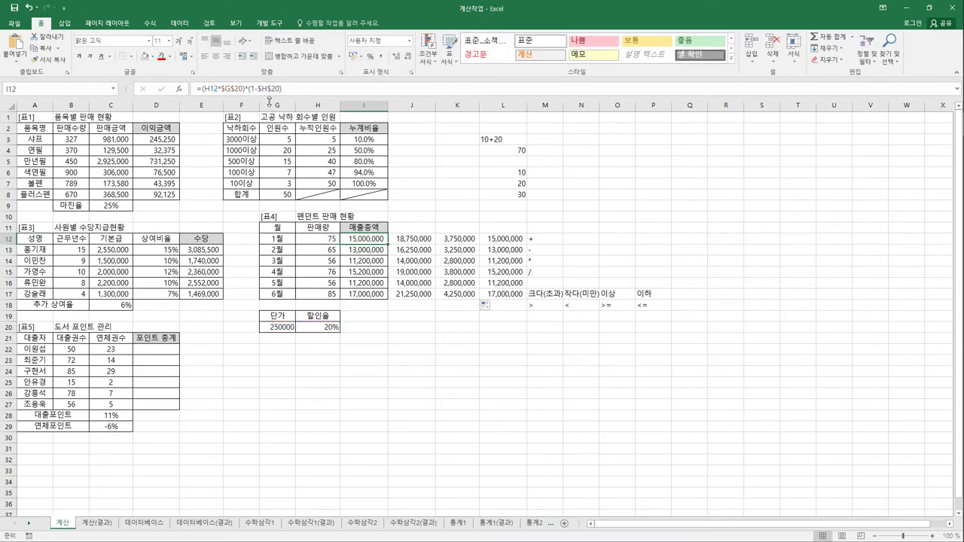
click(257, 92)
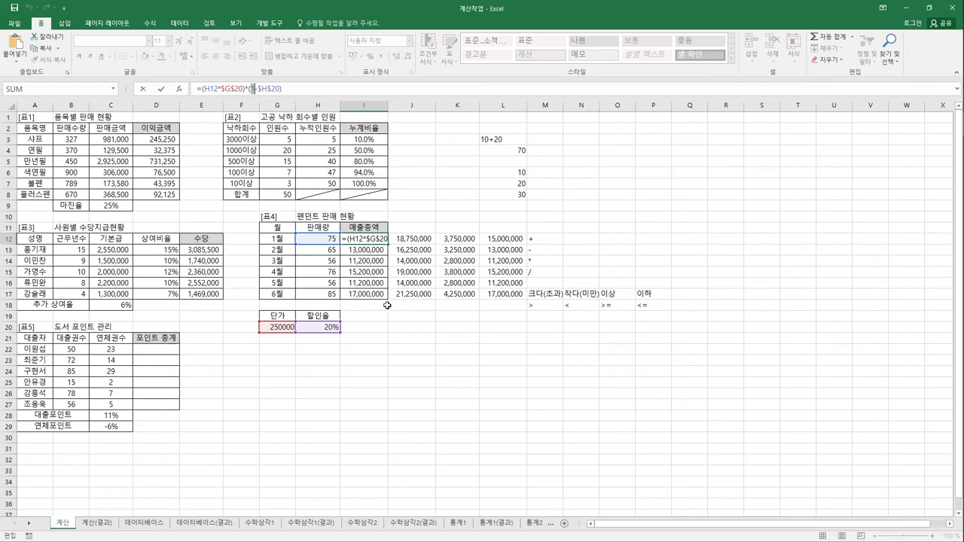
key(ctrl+Return)
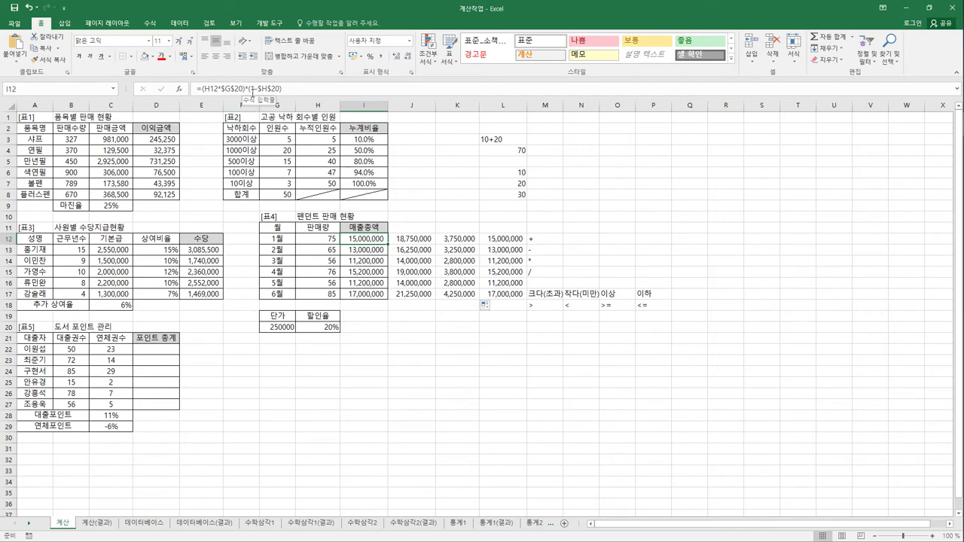
drag(251, 89, 302, 92)
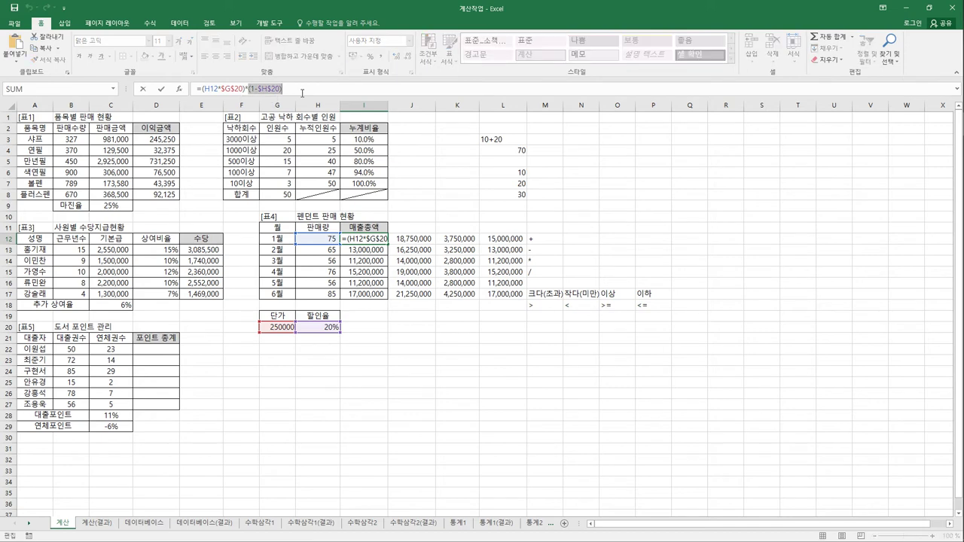
key(BackSpace)
key(Escape)
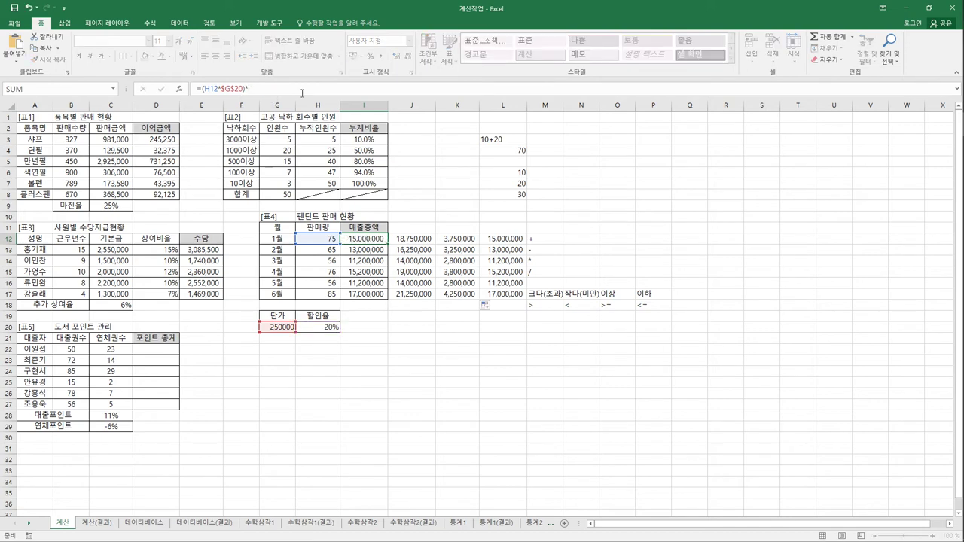
- Insert a blank column between the 매출총액 column and the helper calculations
click(415, 105)
right_click(415, 109)
click(437, 181)
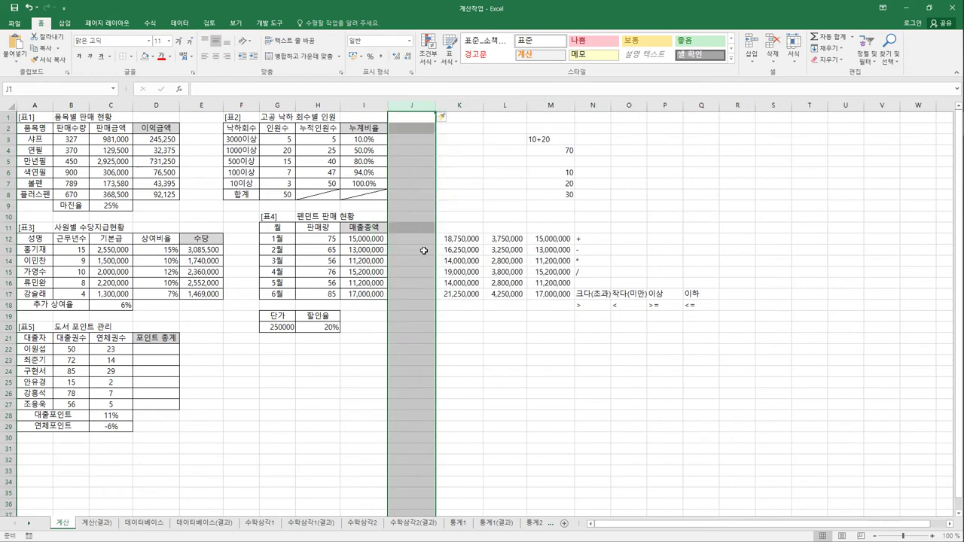
- Calculate the undiscounted 1월 sales in the blank cell J12 with the formula =H12*$G$20
click(414, 240)
text(=)
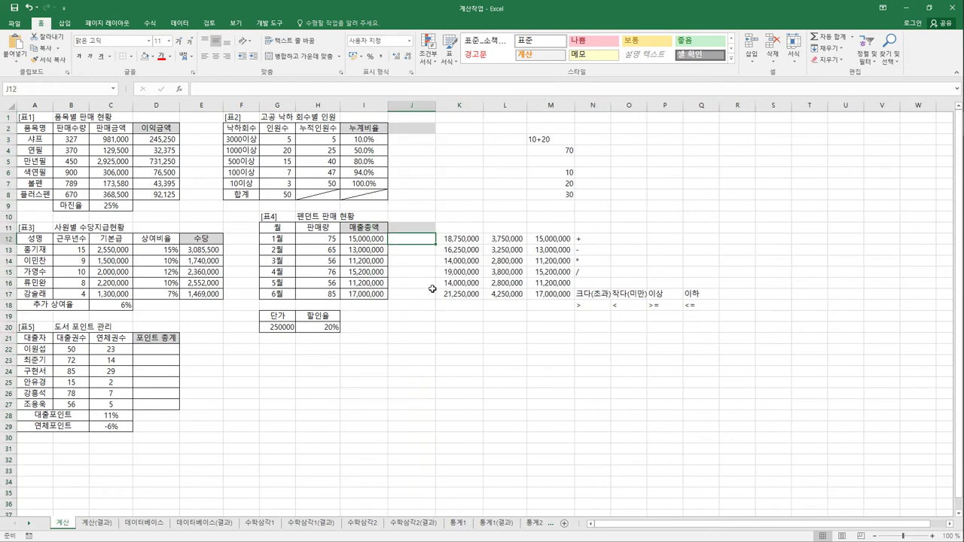
click(335, 239)
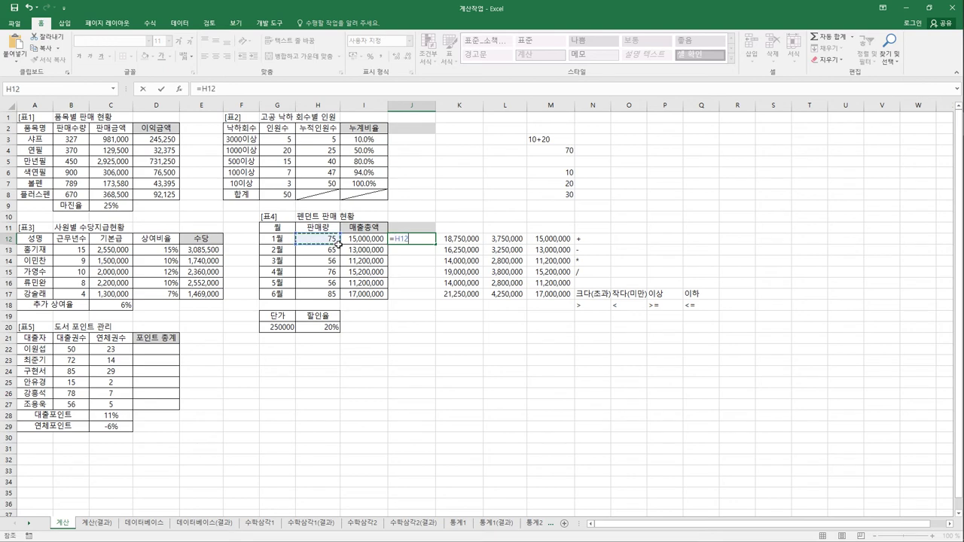
text(*)
click(290, 330)
key(F4)
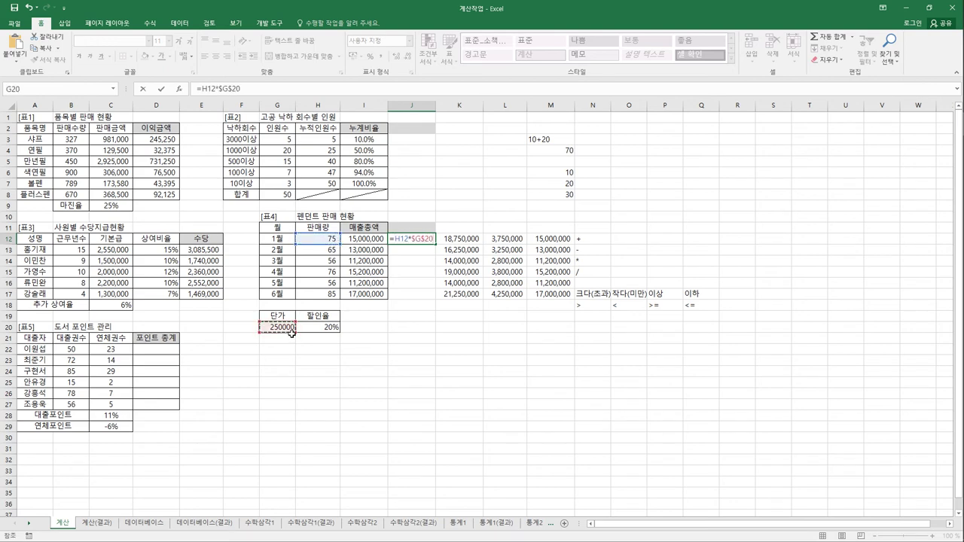
key(Return)
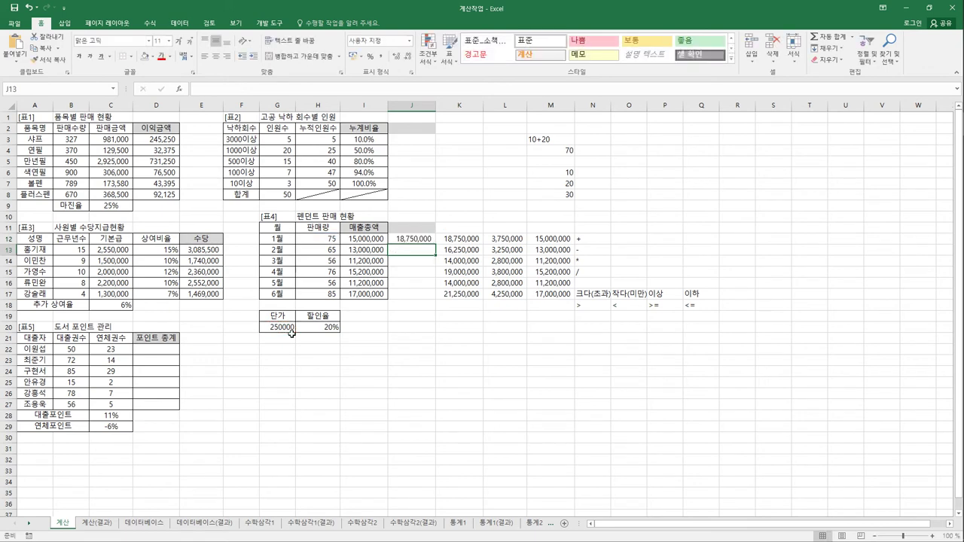
- Extend the J12 formula to =H12*$G$20-H12*$G$20*$H$20 and fill it down to J17
click(518, 242)
click(422, 241)
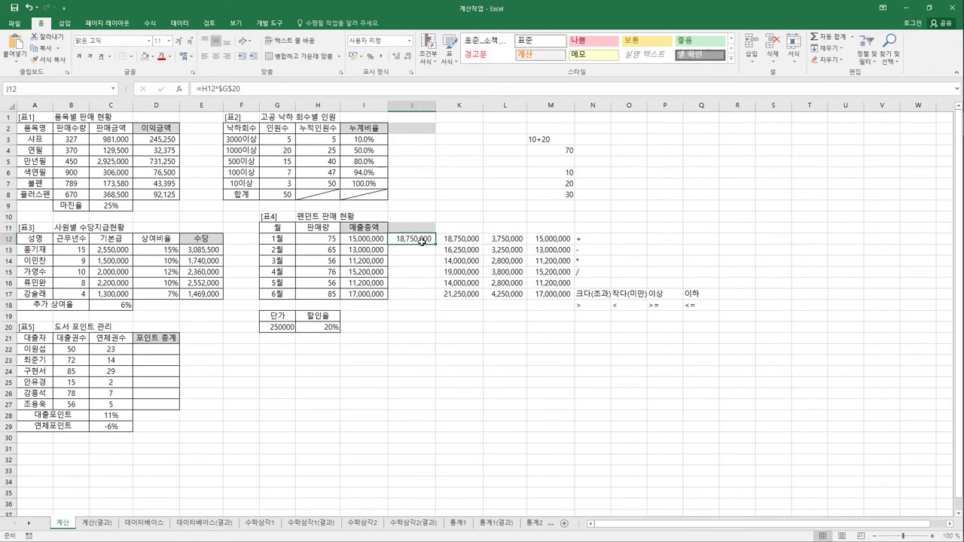
click(264, 90)
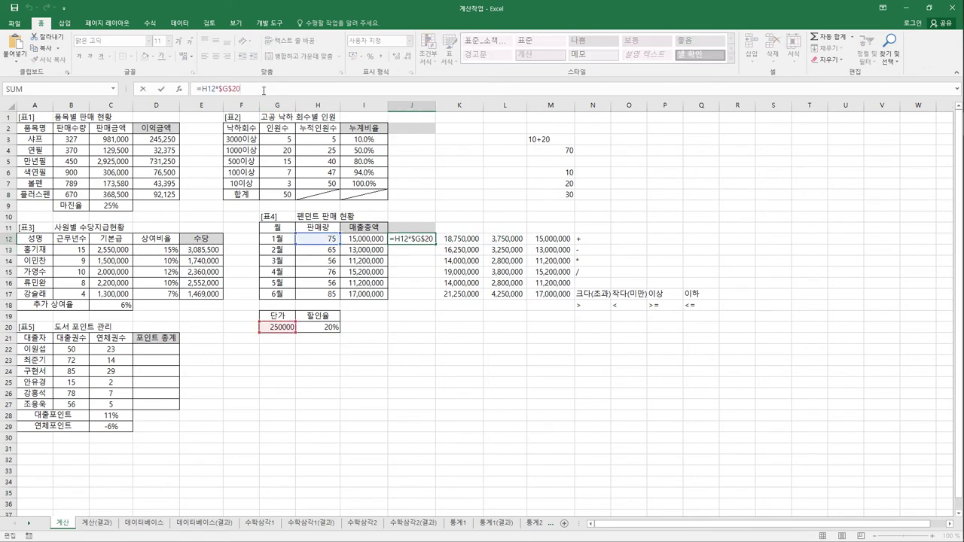
text(-)
click(325, 243)
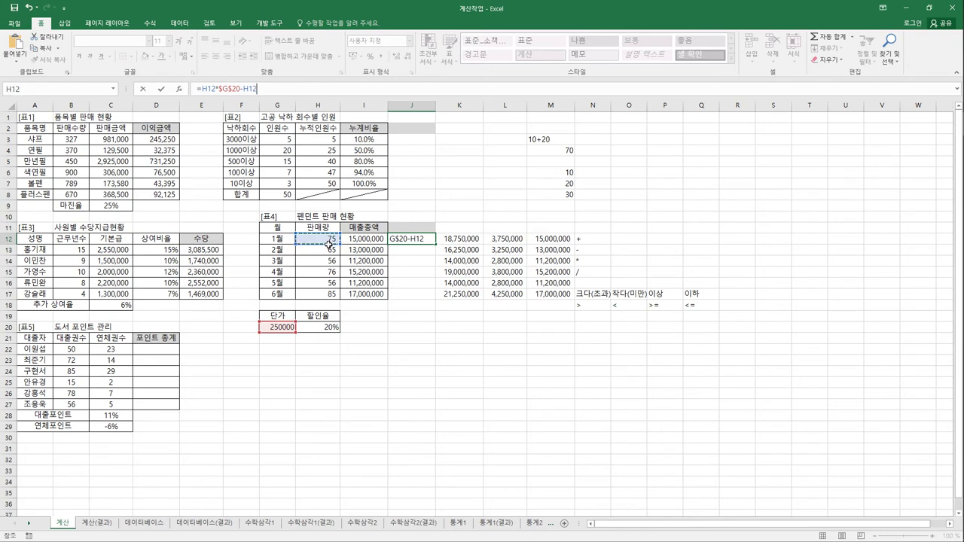
text(*)
click(284, 327)
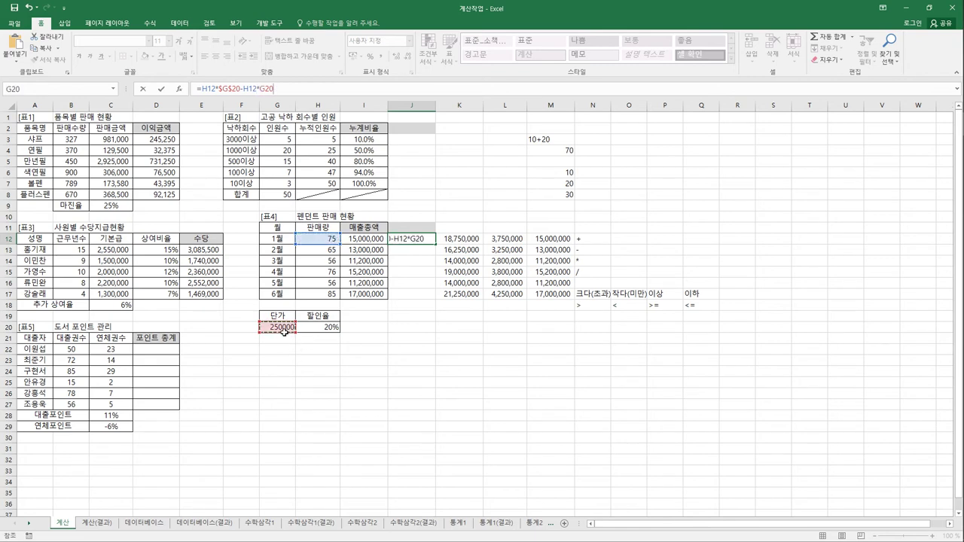
key(F4)
text(*)
click(323, 330)
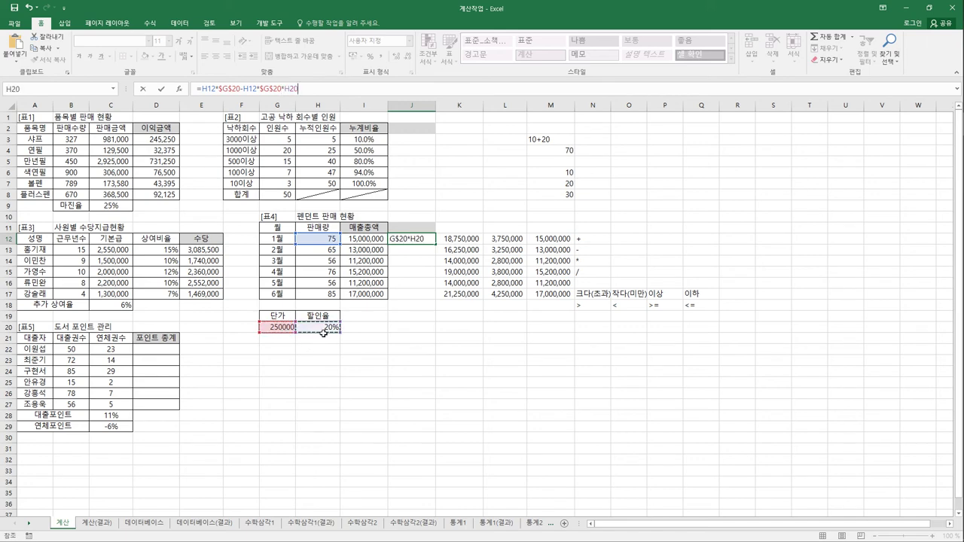
key(F4)
key(Return)
click(428, 241)
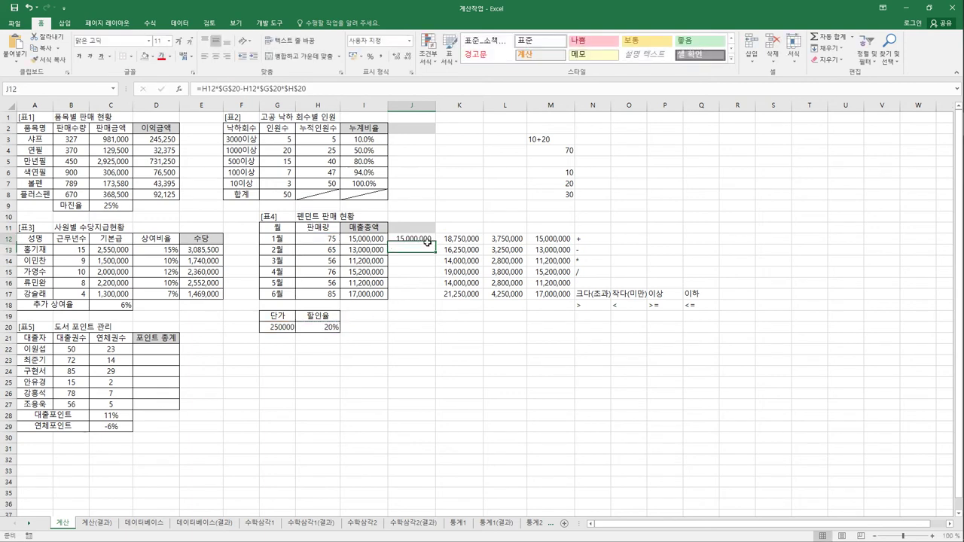
drag(434, 244, 440, 297)
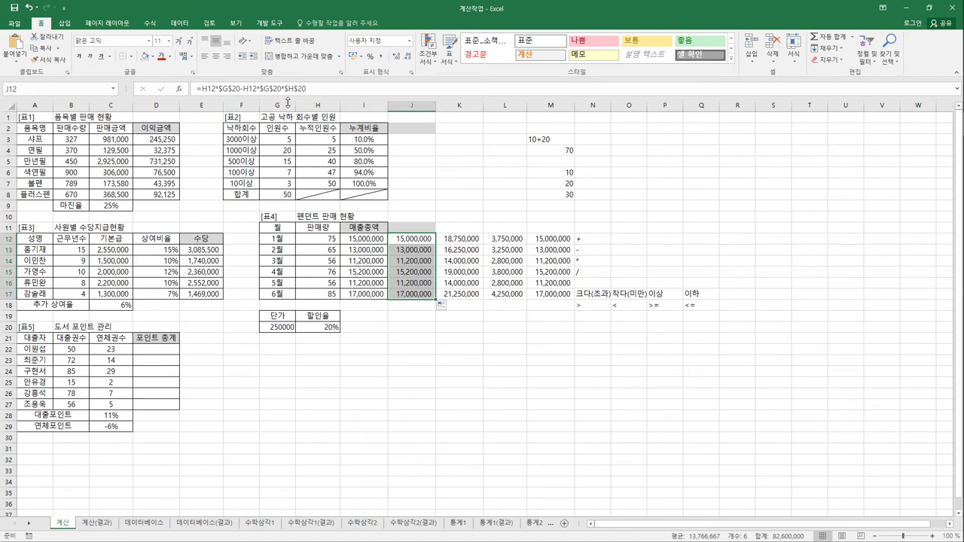
click(425, 105)
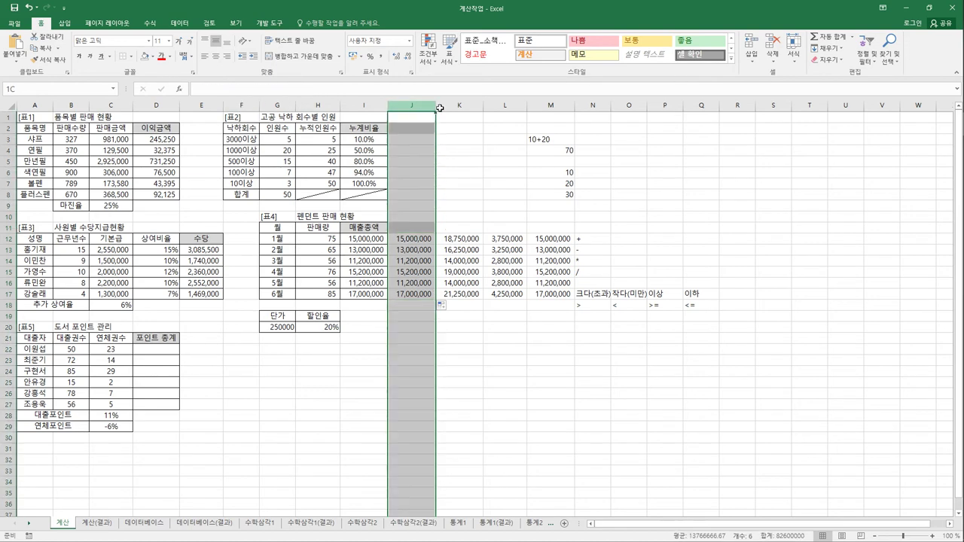
drag(440, 108, 542, 110)
right_click(542, 110)
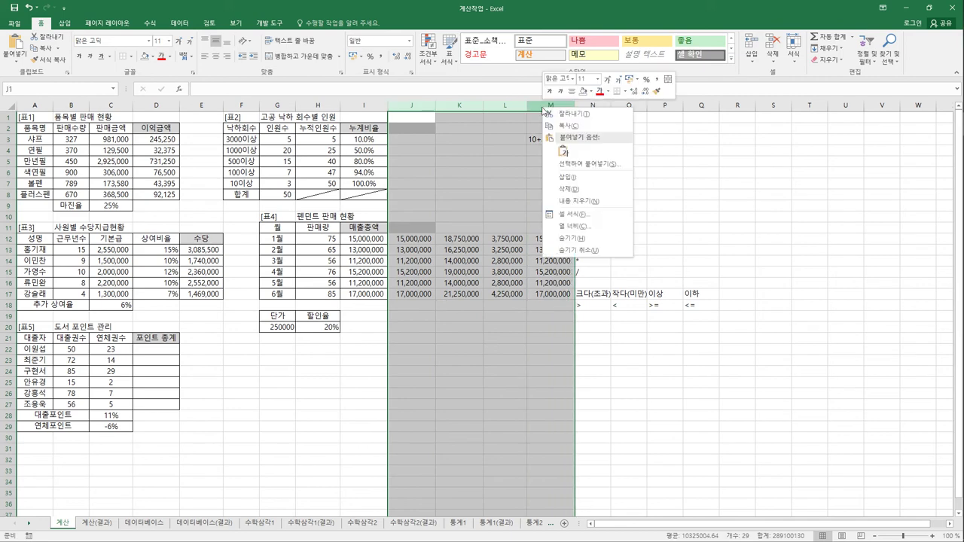
click(562, 179)
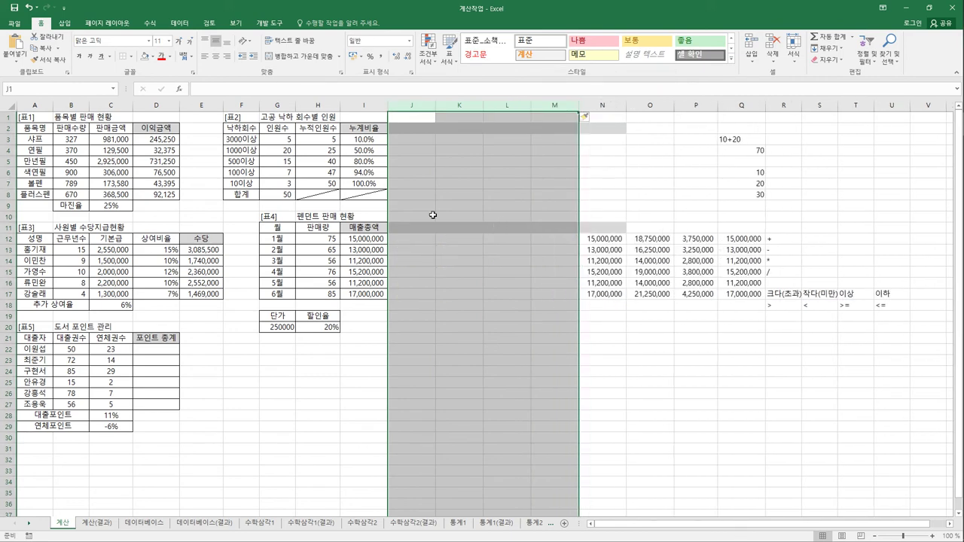
click(31, 7)
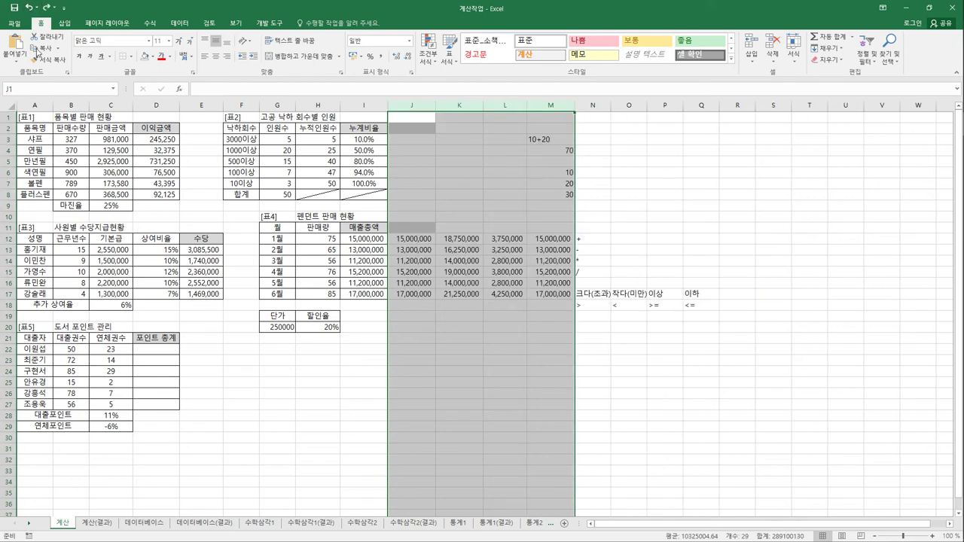
- Delete columns J through Q to remove the helper calculations and operator notes beside the tables
drag(413, 106, 714, 110)
right_click(714, 110)
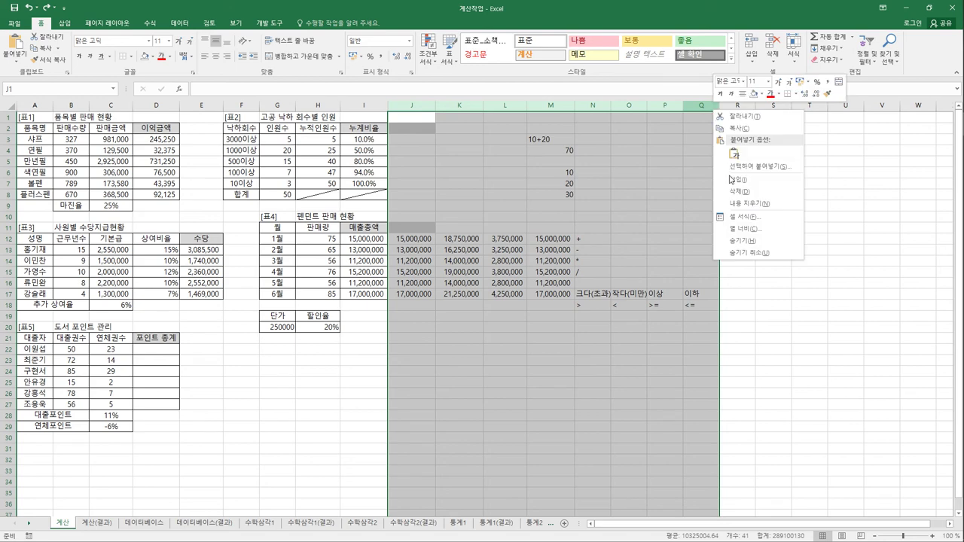
click(737, 191)
click(363, 238)
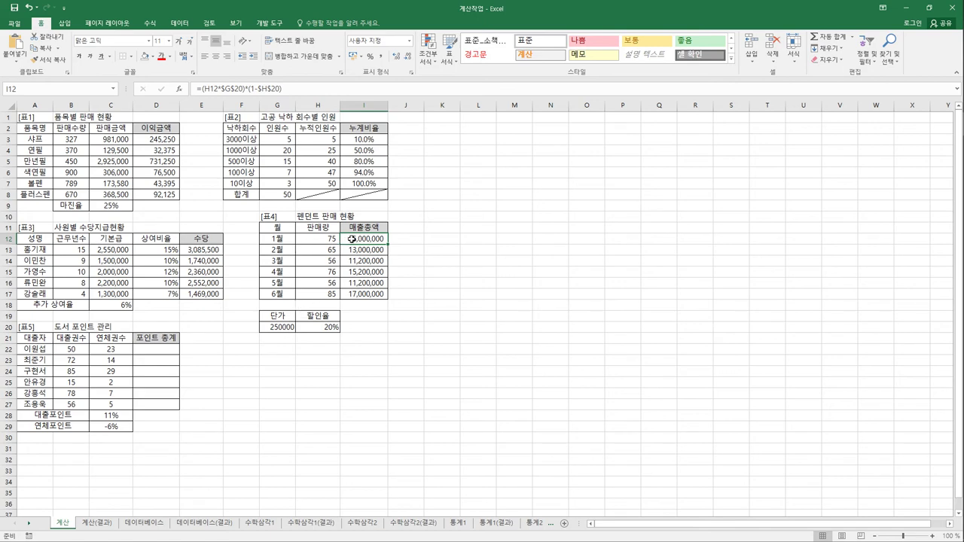
click(330, 329)
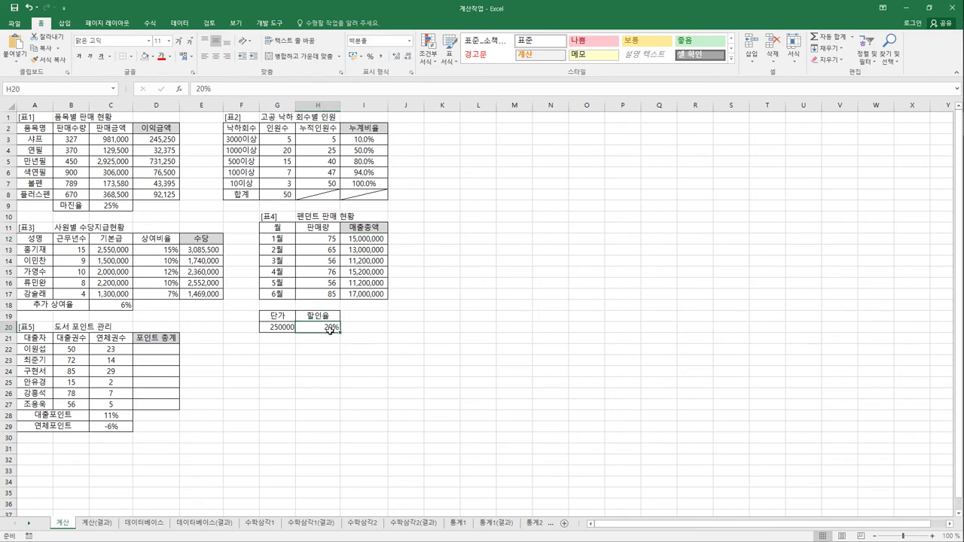
click(375, 239)
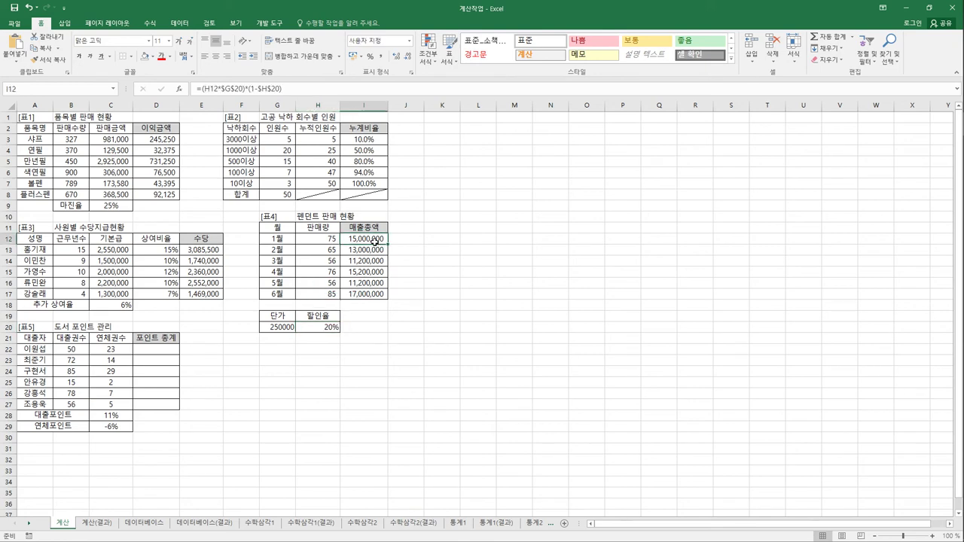
drag(374, 239, 381, 295)
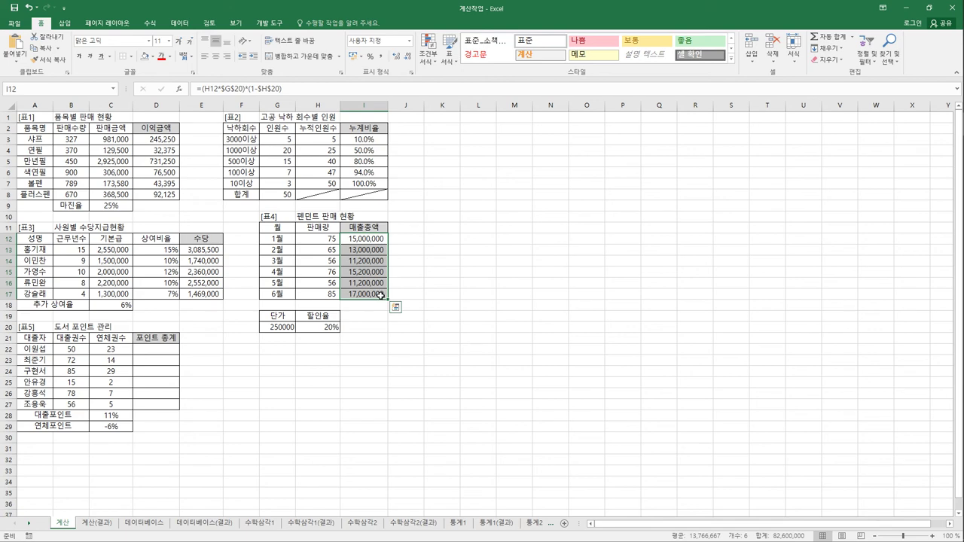
click(380, 296)
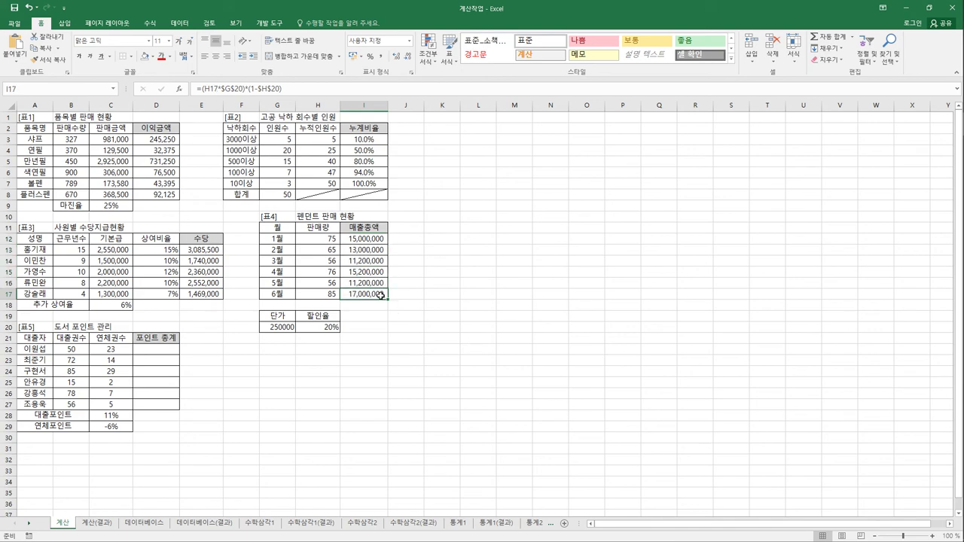
- Calculate the first borrower's 포인트 총계 in D22 with the formula =B22*$C$28+C22*$C$29
click(157, 354)
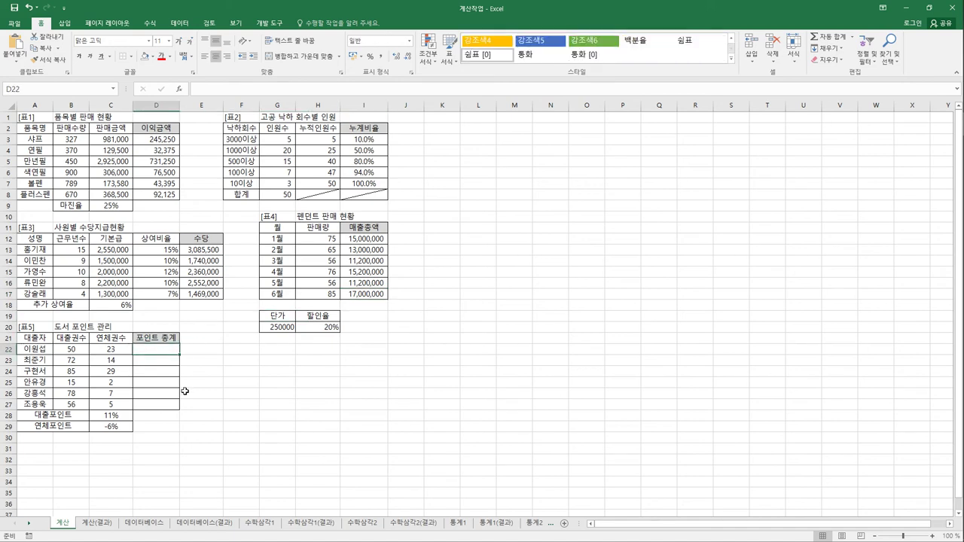
text(=)
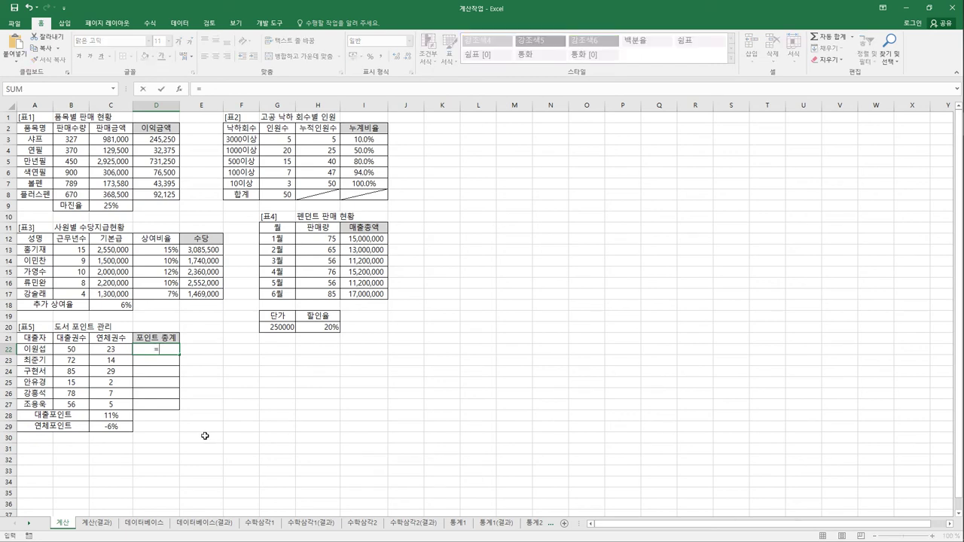
click(63, 352)
text(*)
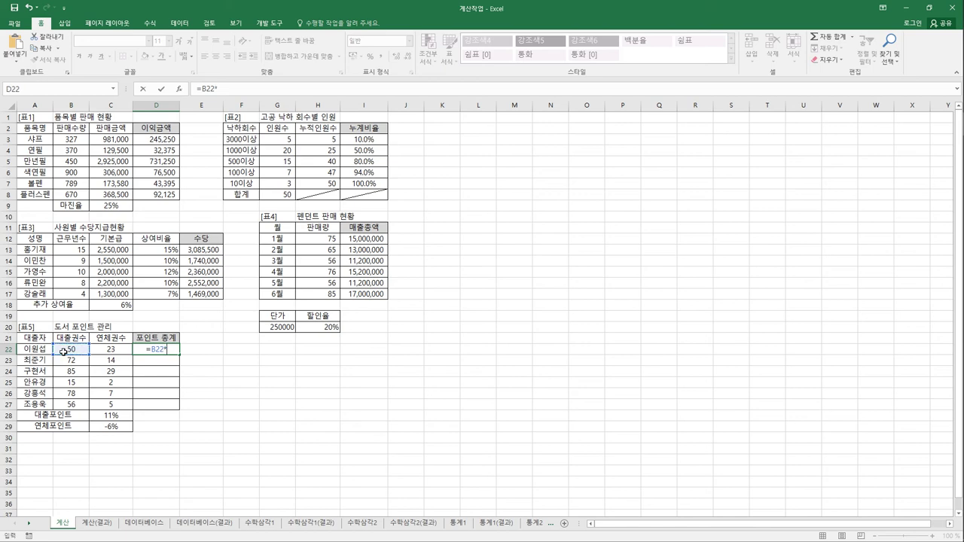
click(118, 417)
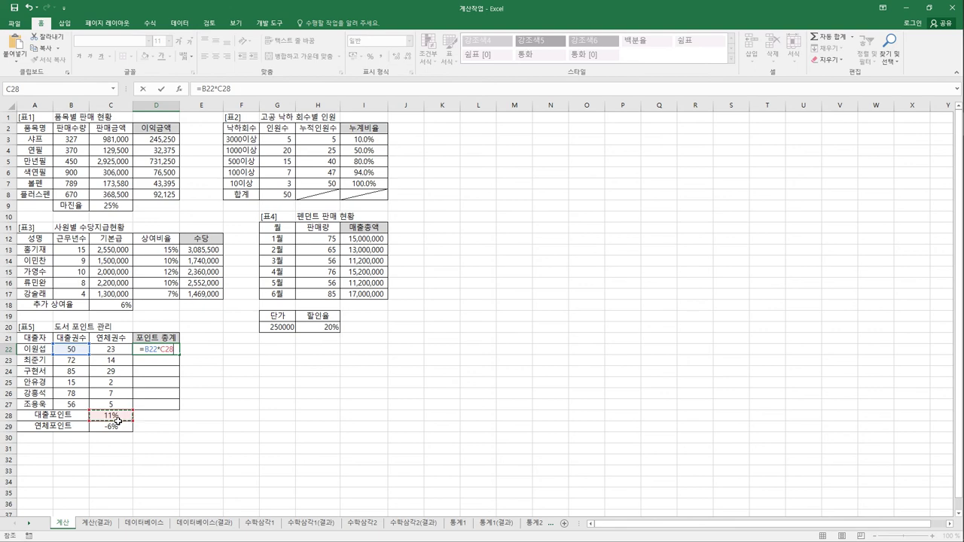
key(F4)
text(+)
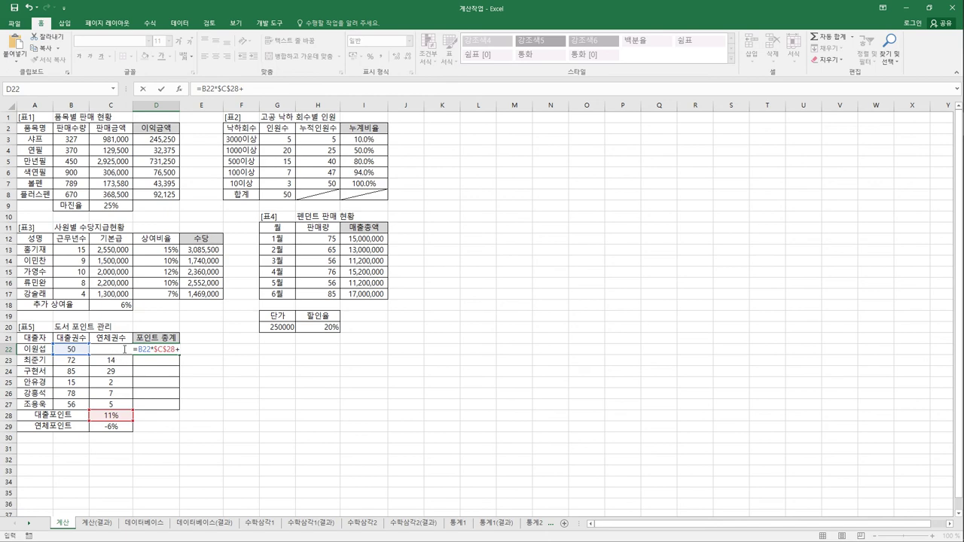
key(Left)
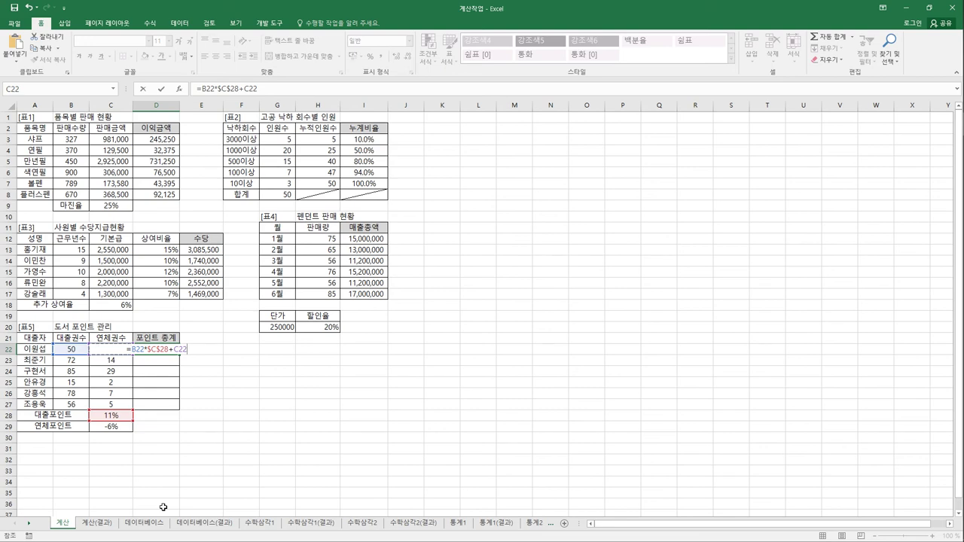
text(*)
click(114, 427)
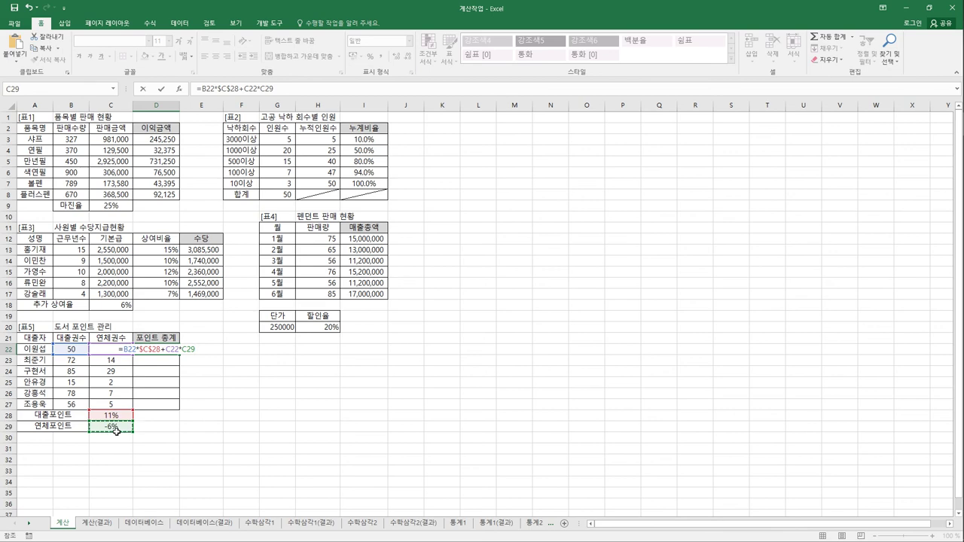
key(F4)
key(Return)
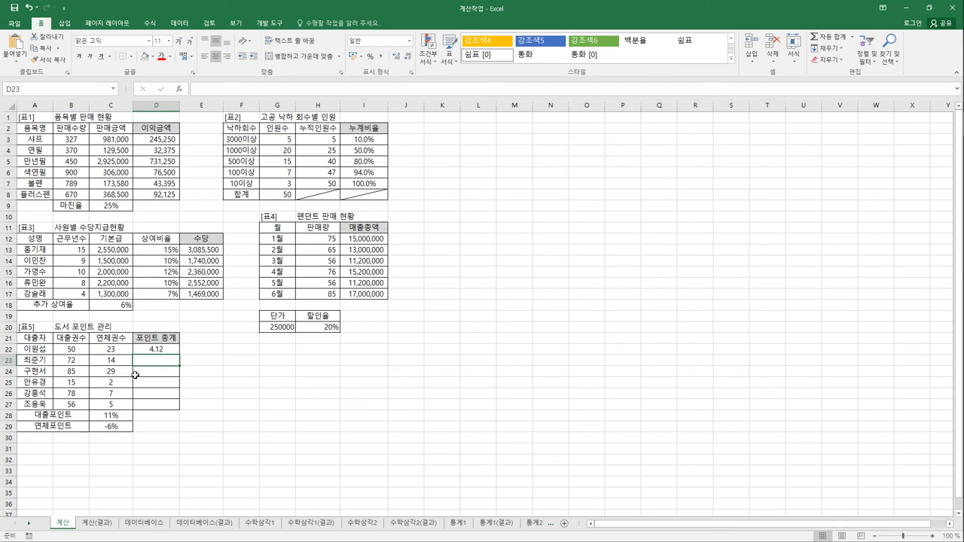
- Fill the 포인트 총계 formula from D22 down to D27
click(156, 352)
drag(177, 359, 181, 415)
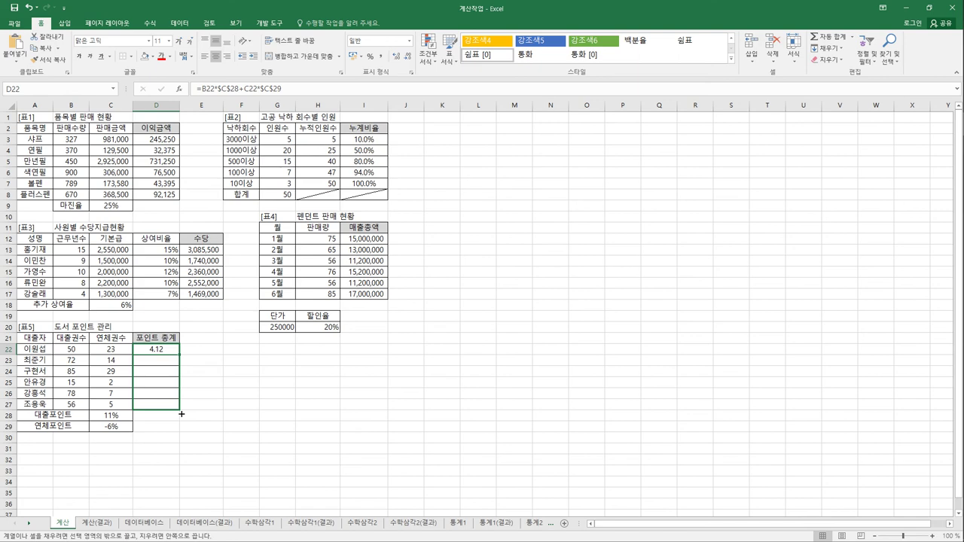
drag(181, 414, 182, 415)
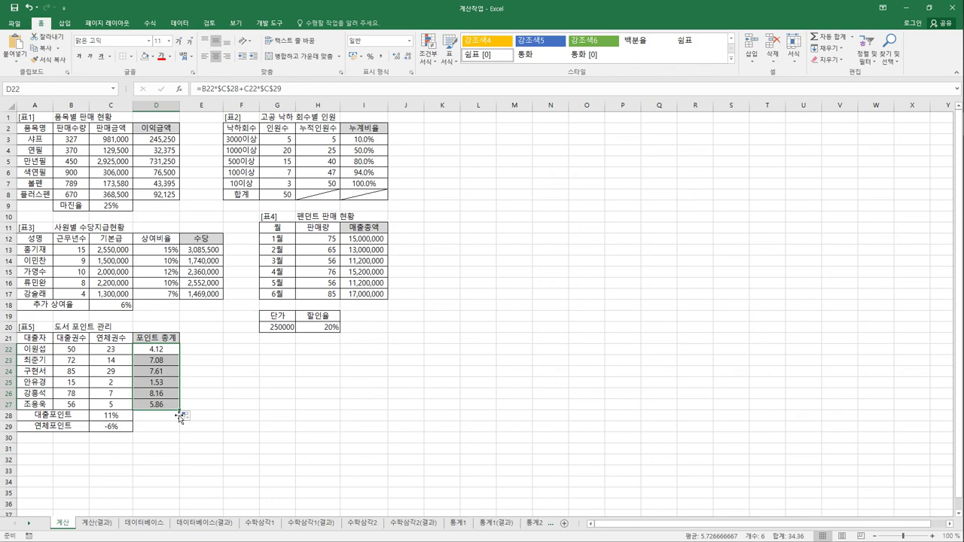
- Compare the completed 계산 sheet with the answers on the 계산(결과) sheet and return to 계산
click(105, 523)
click(61, 524)
click(106, 523)
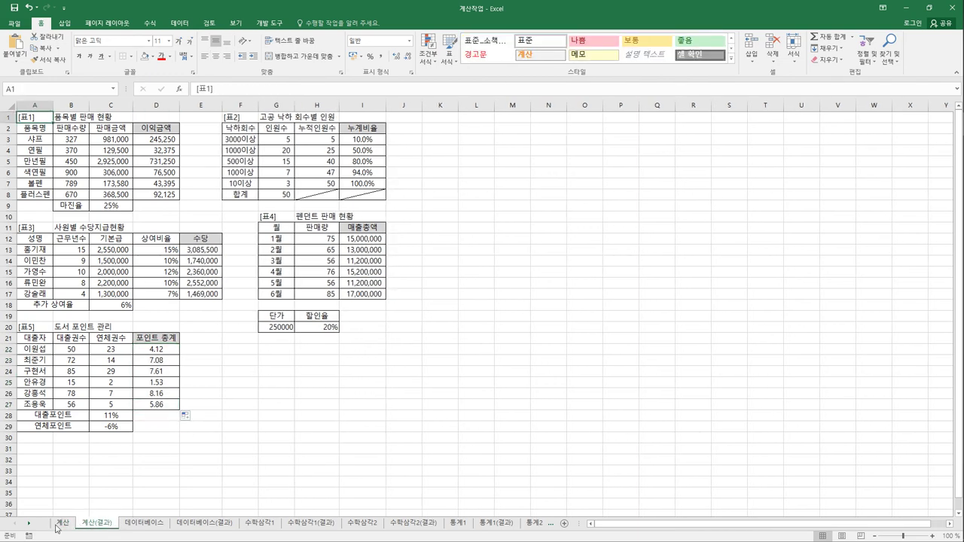
click(60, 525)
- Review the five completed tables and examine the first formula in each one, in cells D3, I3, E13, I12 and D22
click(48, 123)
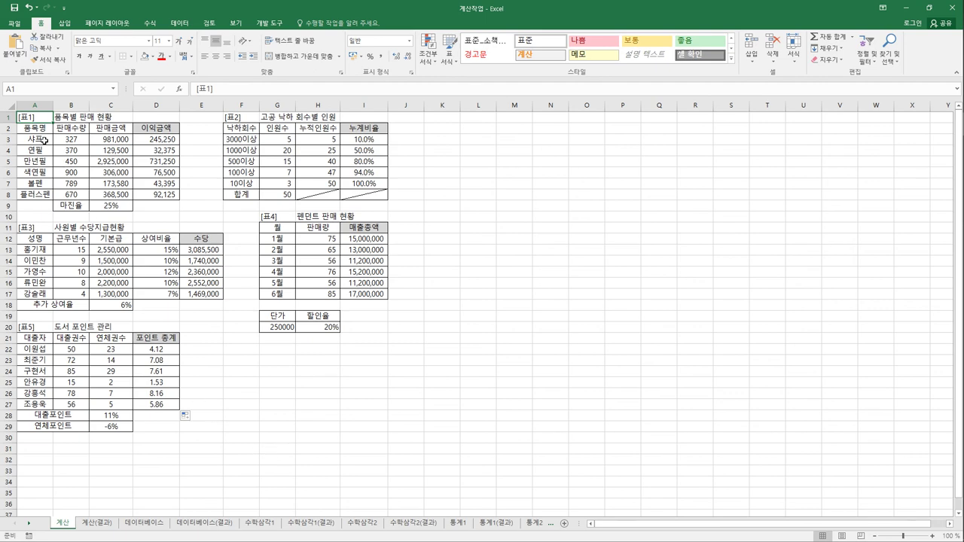
drag(38, 119, 405, 453)
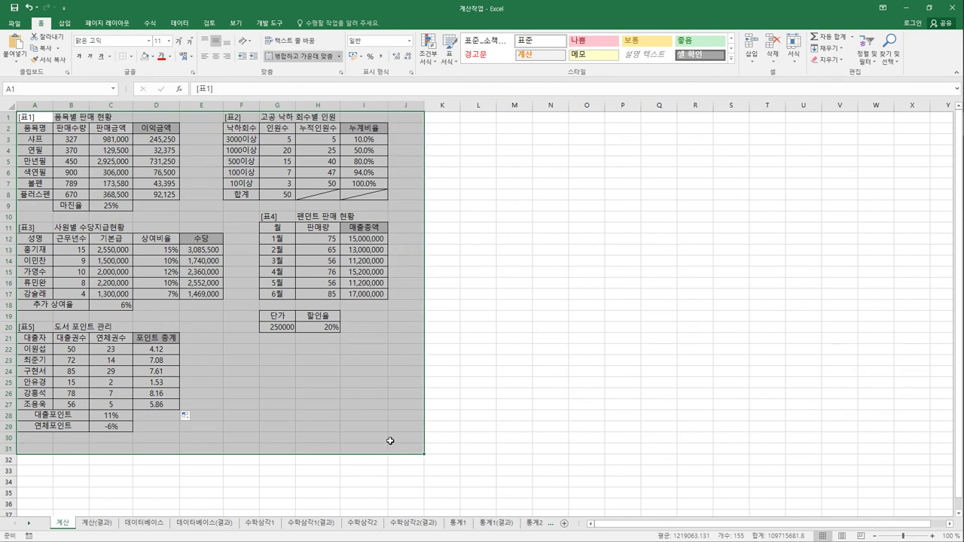
click(239, 388)
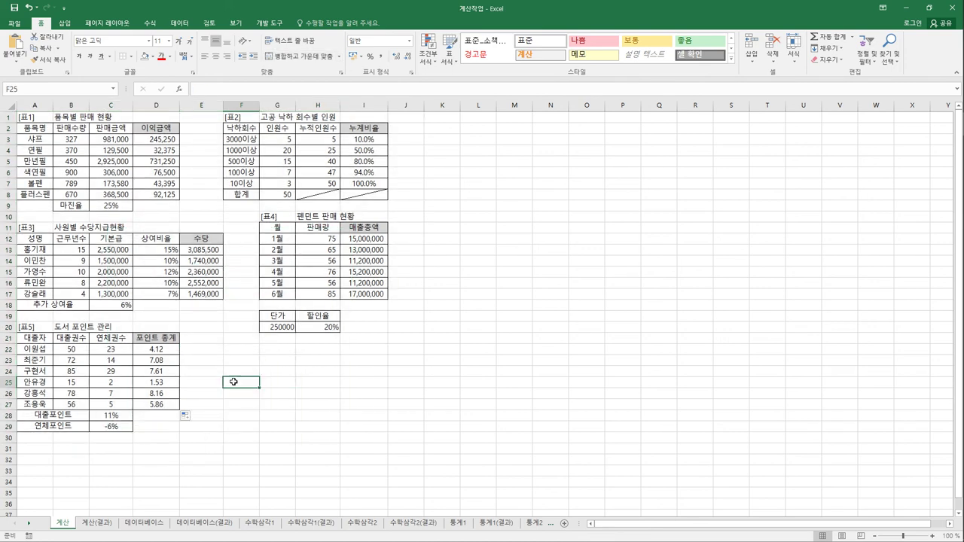
click(161, 144)
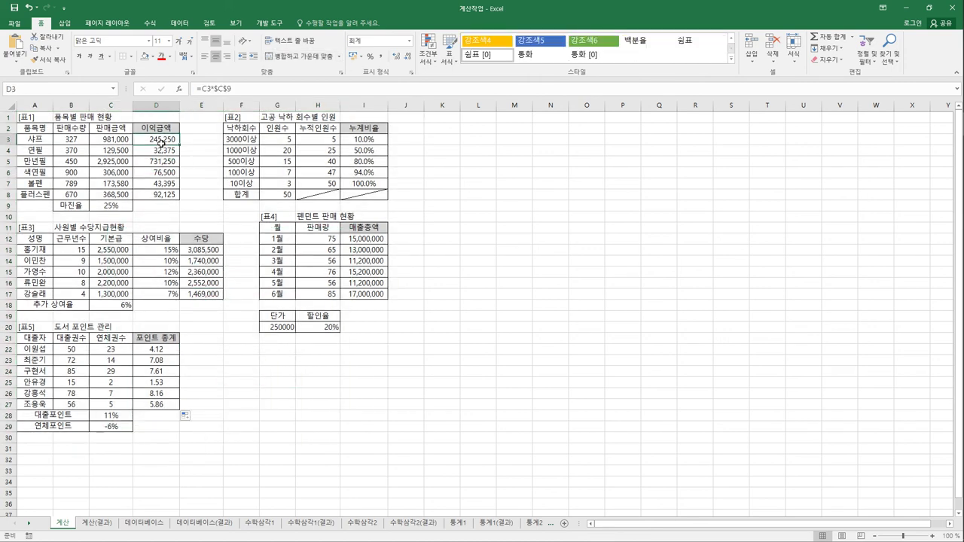
click(369, 141)
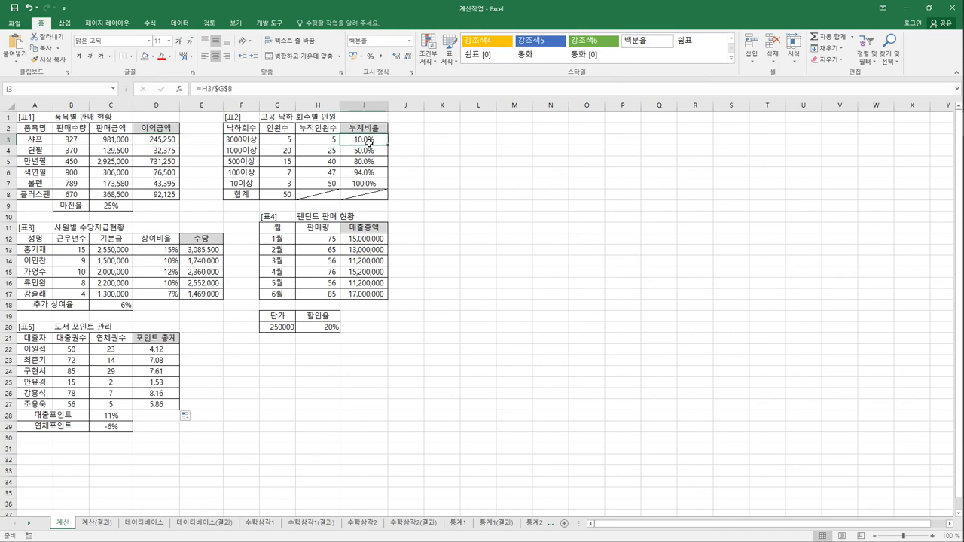
click(216, 255)
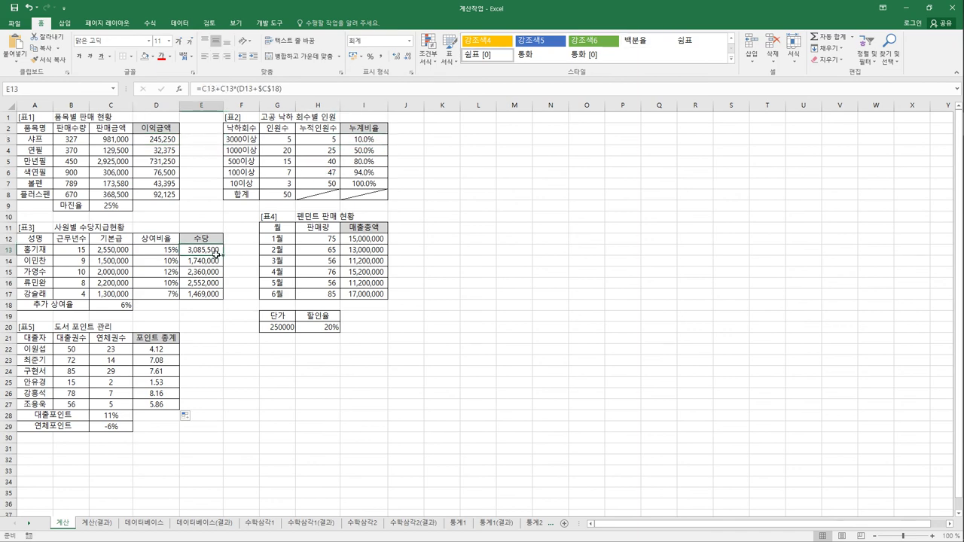
click(375, 239)
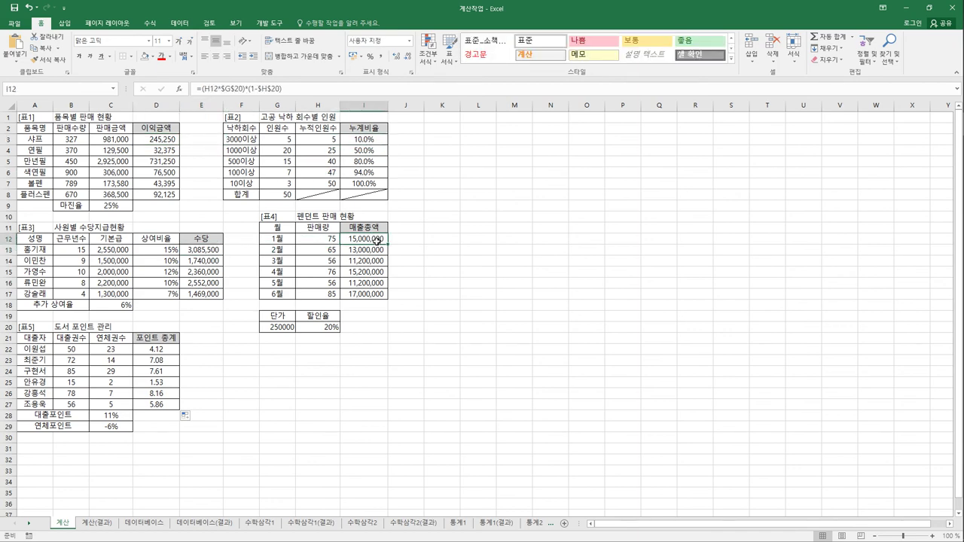
click(167, 354)
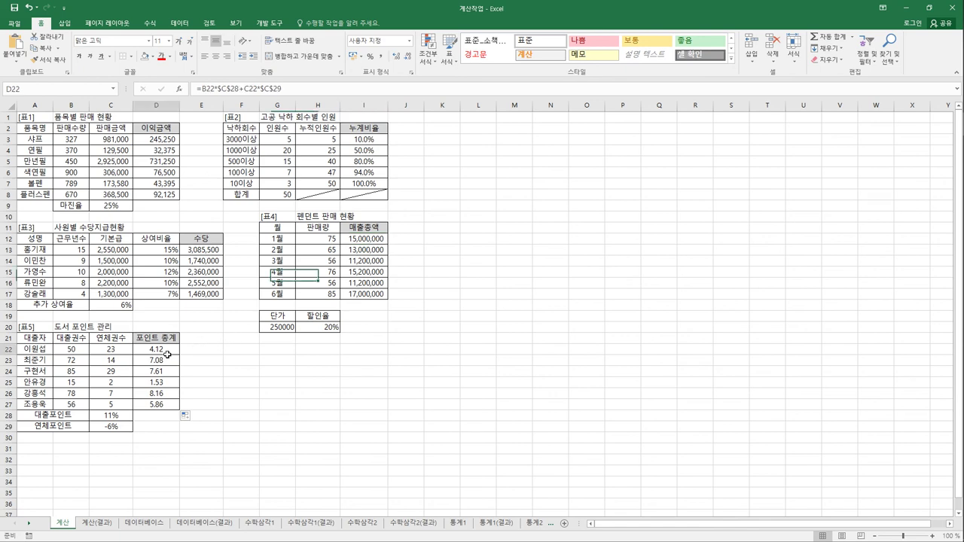